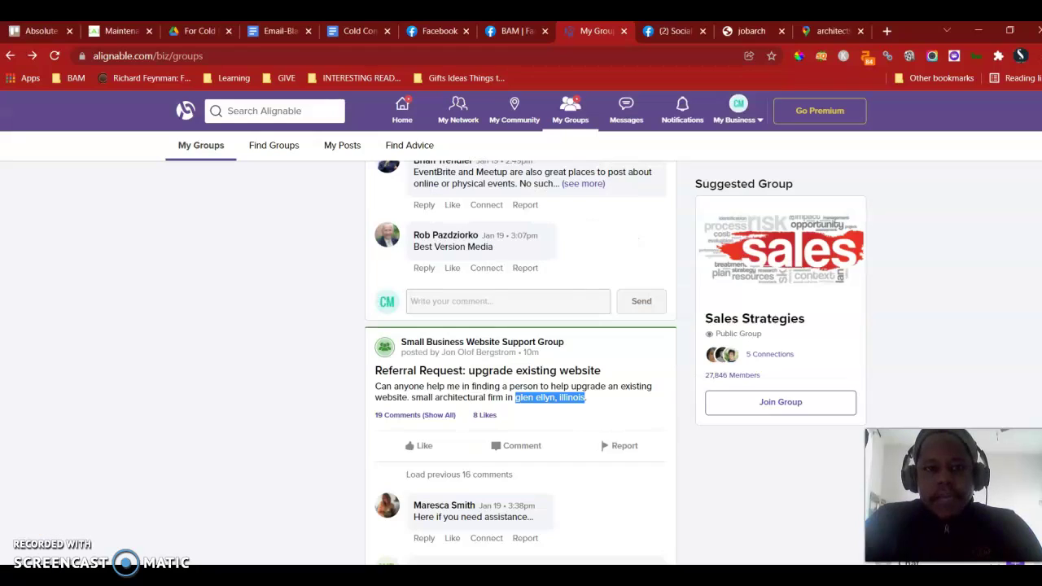
Load the earlier comments on the "upgrade existing website" referral request and read the one offering a free recommendations video.
scroll(171, 504, down, 3)
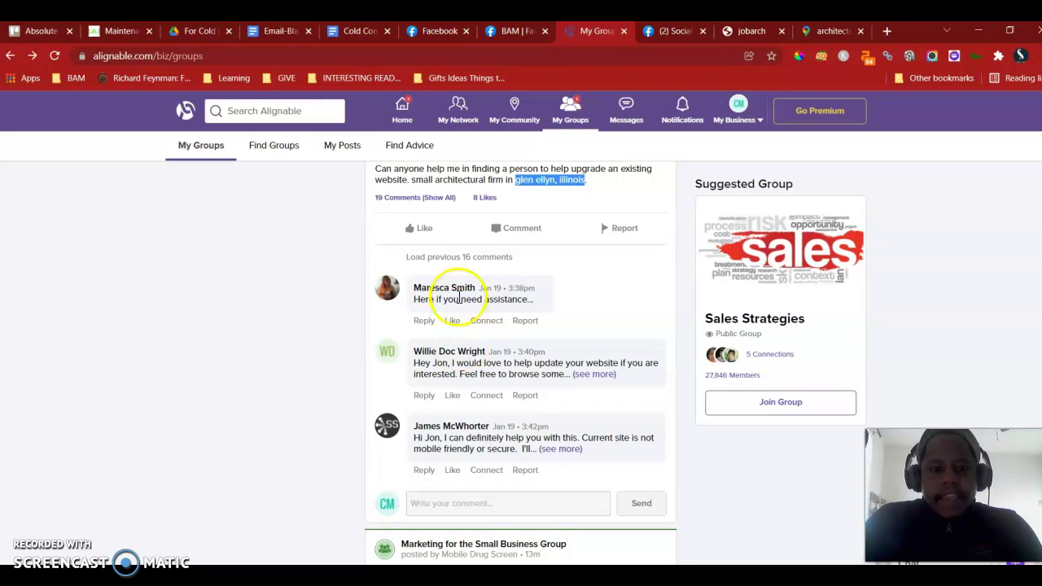
click(460, 258)
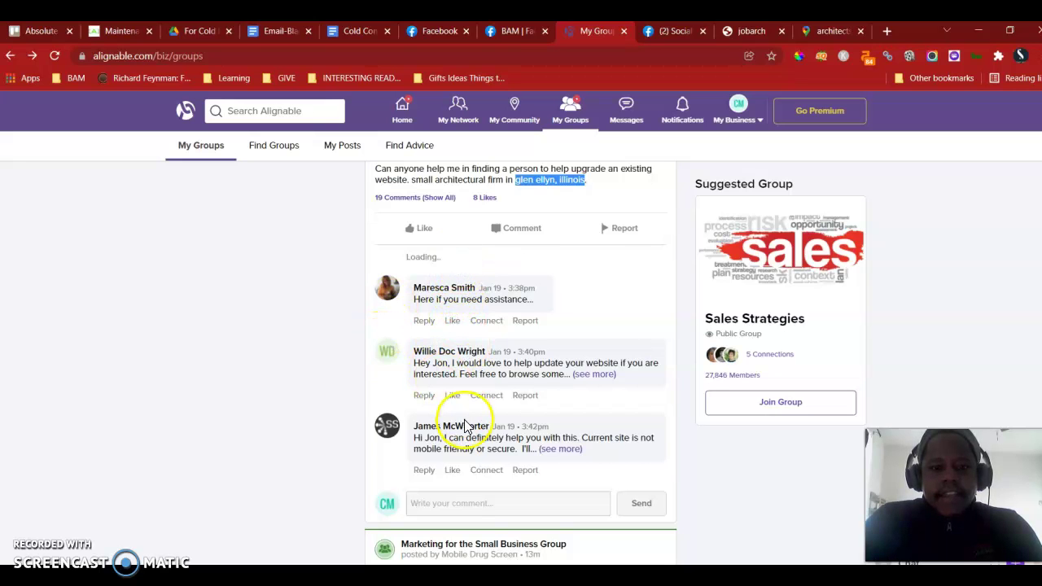
scroll(466, 426, up, 6)
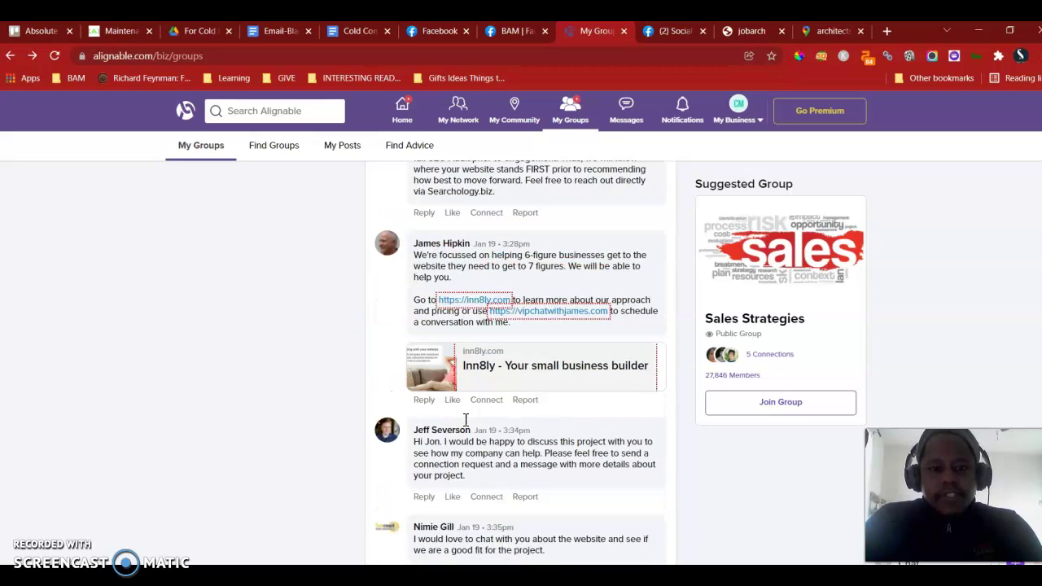
scroll(465, 420, up, 3)
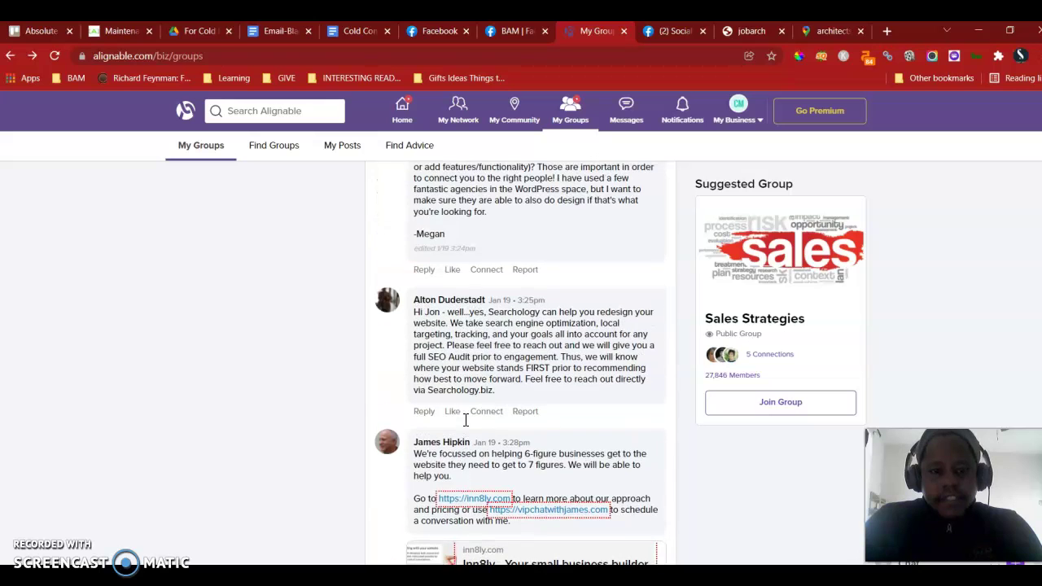
scroll(480, 323, up, 6)
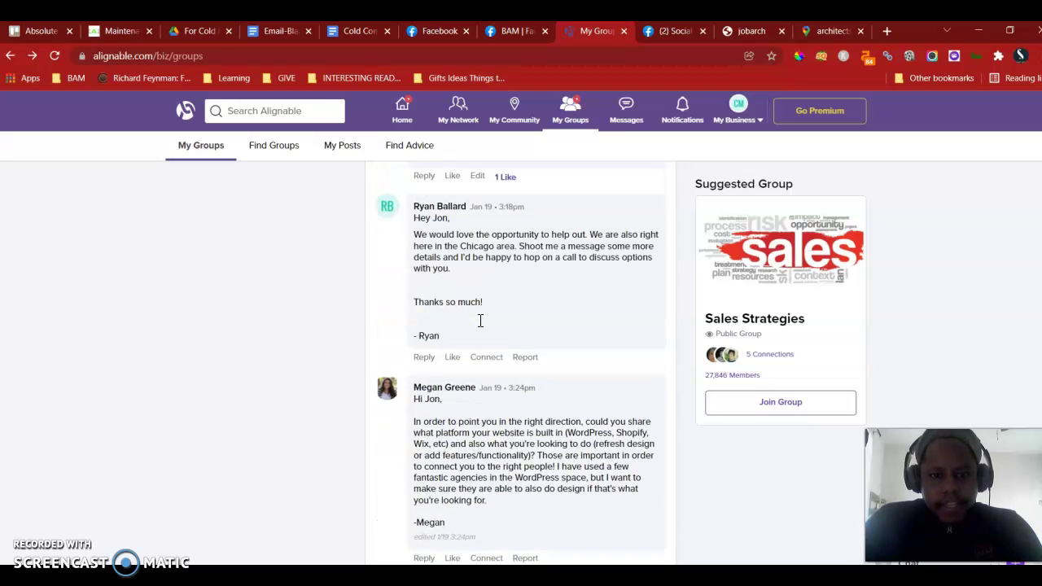
scroll(480, 325, up, 1)
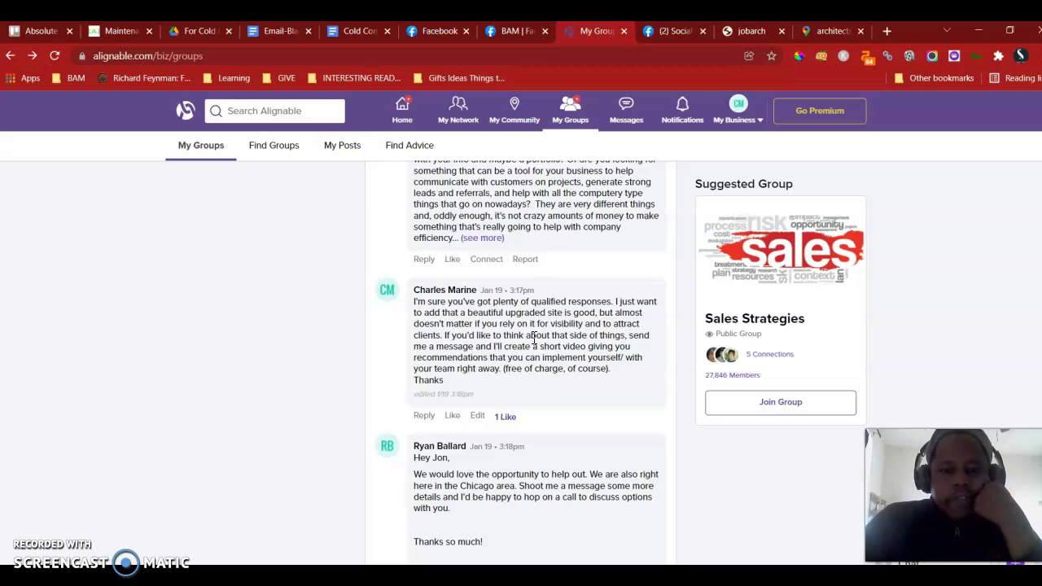
drag(492, 346, 585, 346)
click(481, 348)
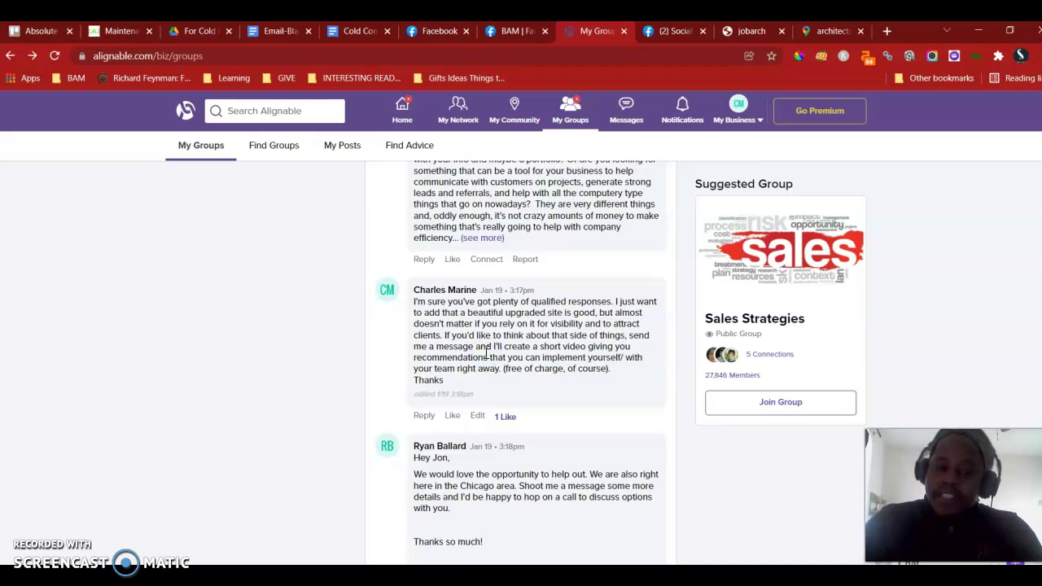
Switch to the browser window showing sher-bergstrom.com and review the architecture firm's homepage.
key(alt+Tab)
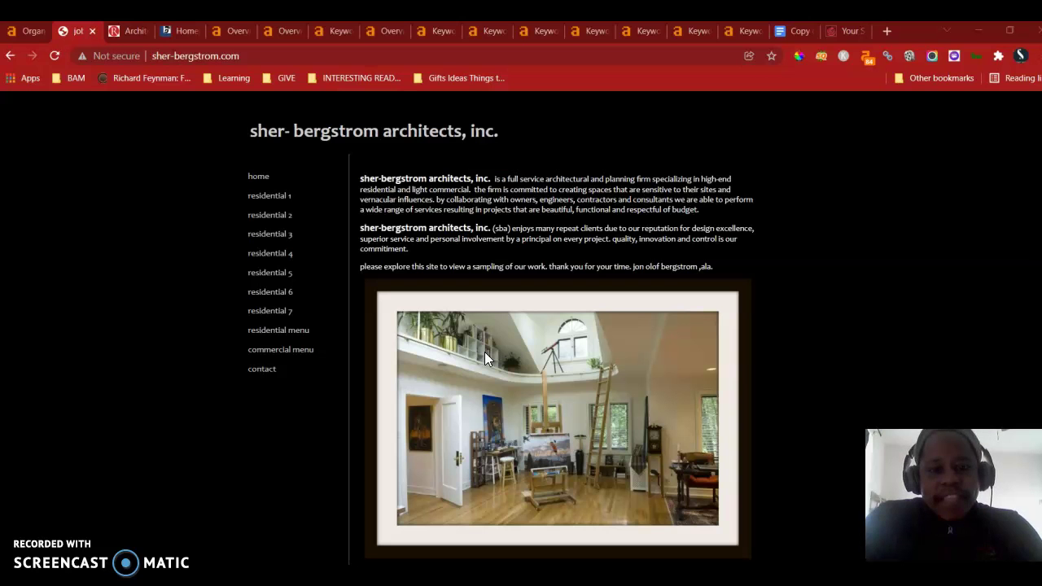
click(537, 238)
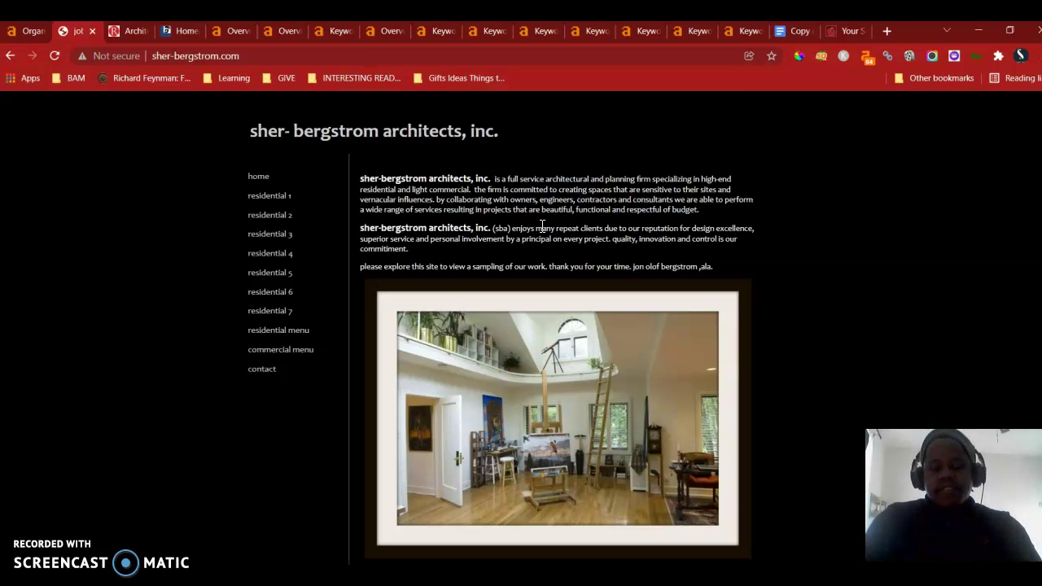
click(664, 149)
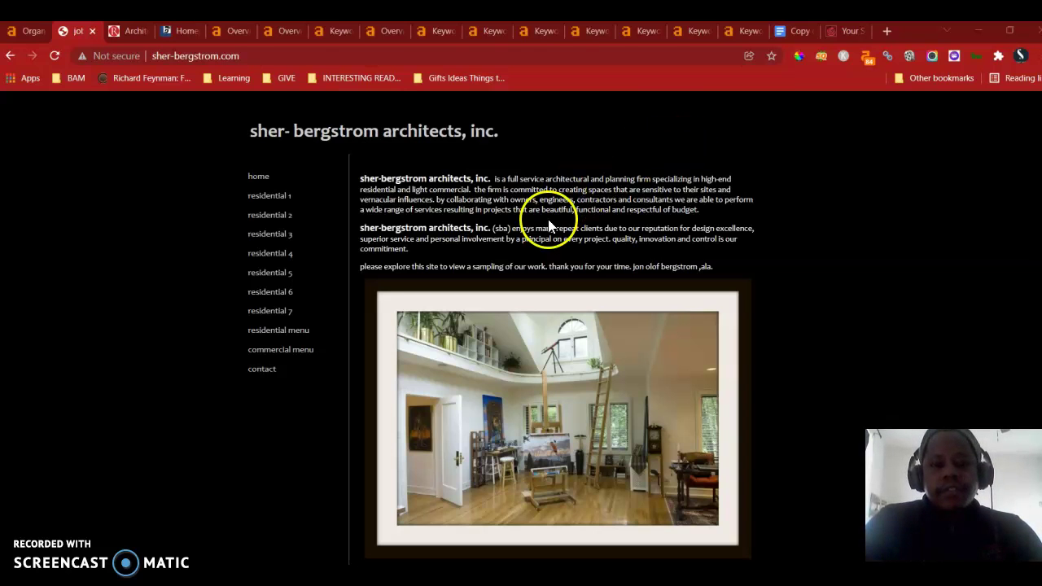
scroll(548, 225, down, 1)
scroll(549, 225, up, 1)
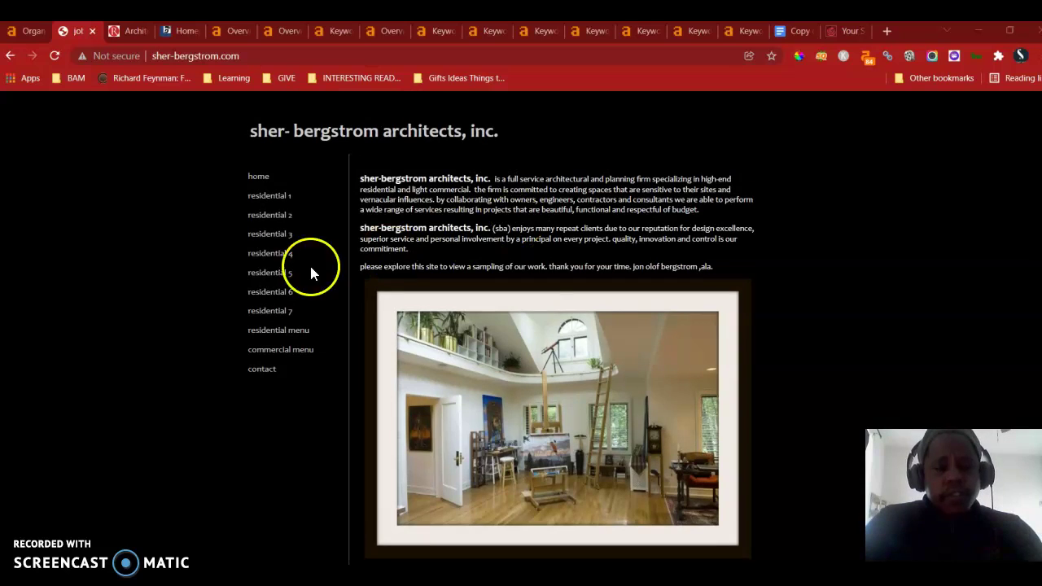
View the residential 3 project page from the site's navigation and return to the home page.
click(255, 237)
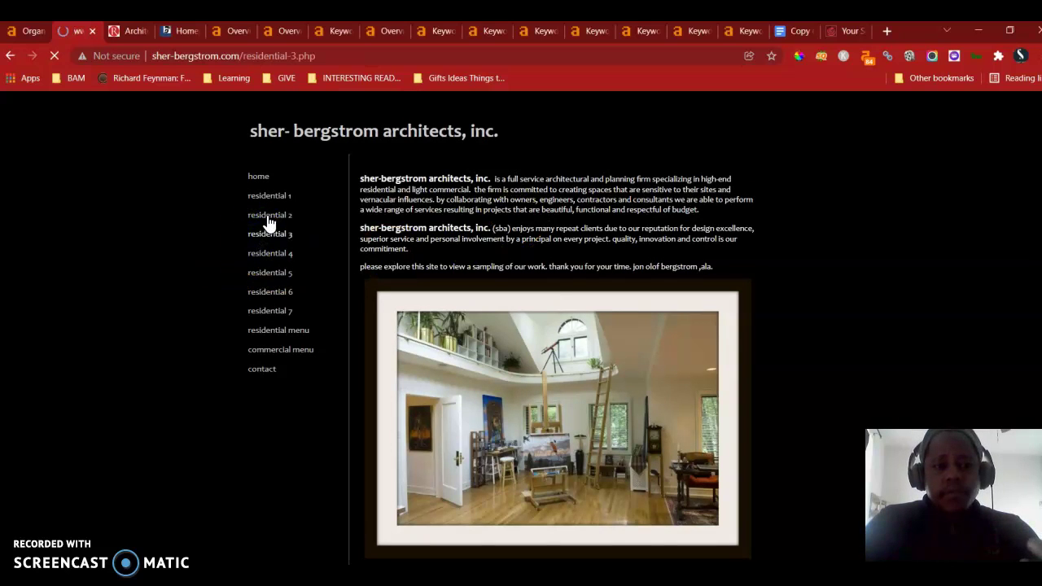
click(269, 217)
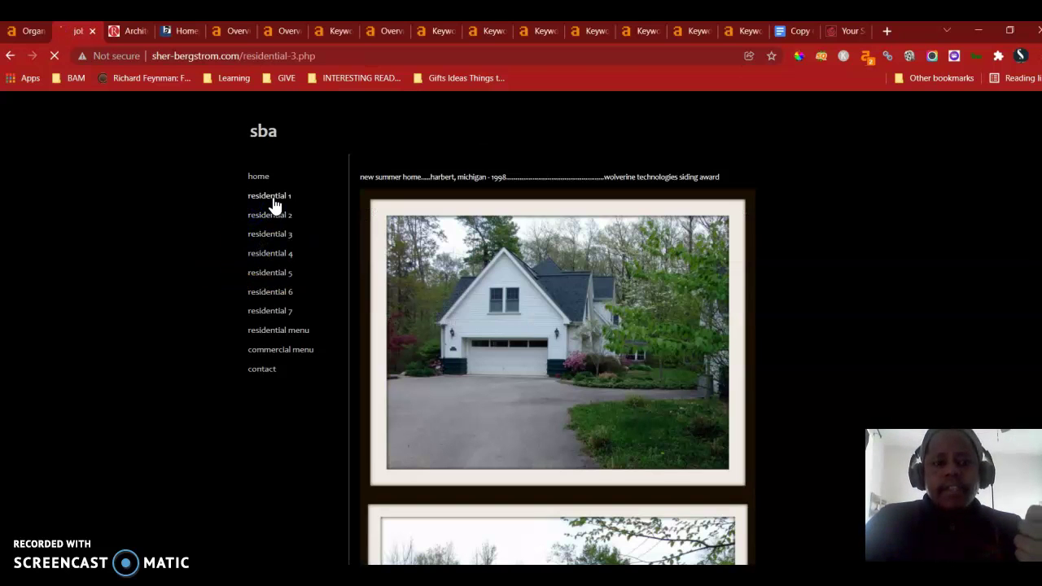
click(261, 177)
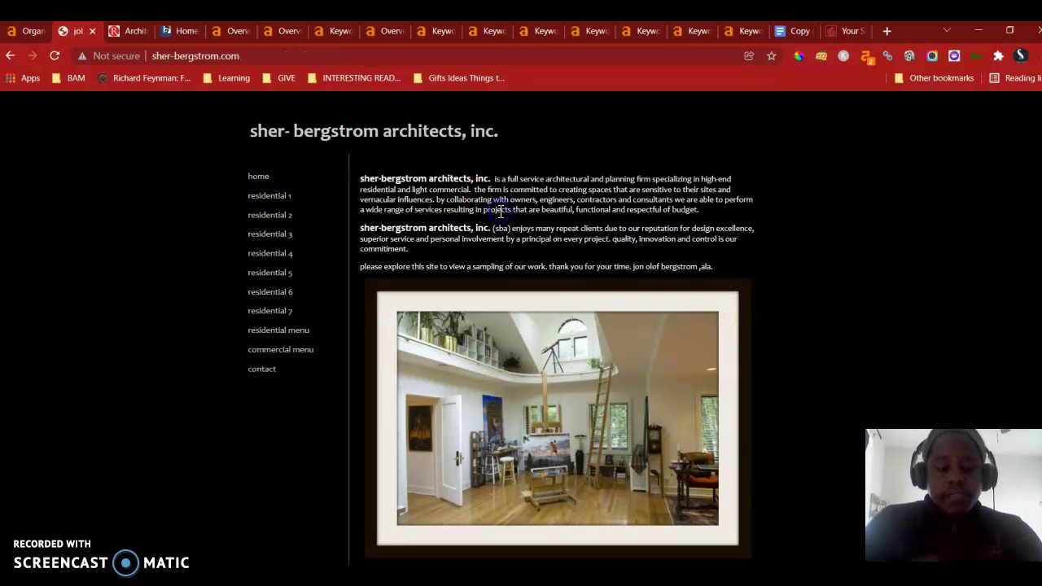
Highlight all the homepage content to examine how much text it holds, and clear the selection.
key(ctrl+a)
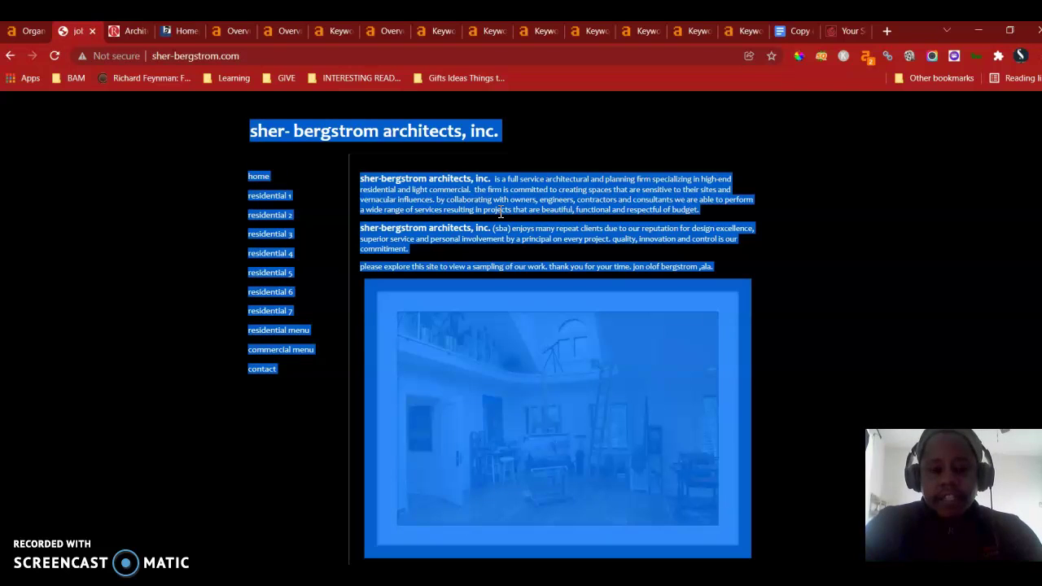
scroll(500, 214, down, 1)
scroll(500, 214, up, 1)
scroll(501, 214, down, 1)
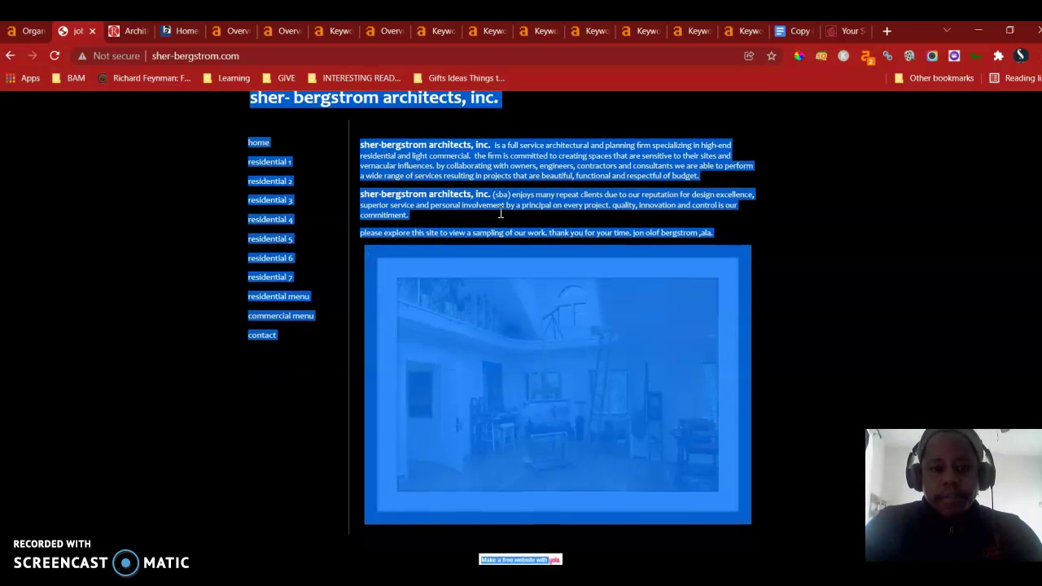
click(499, 214)
Bring up the save dialog for the homepage's interior photo to check its image file name, and close it.
right_click(472, 286)
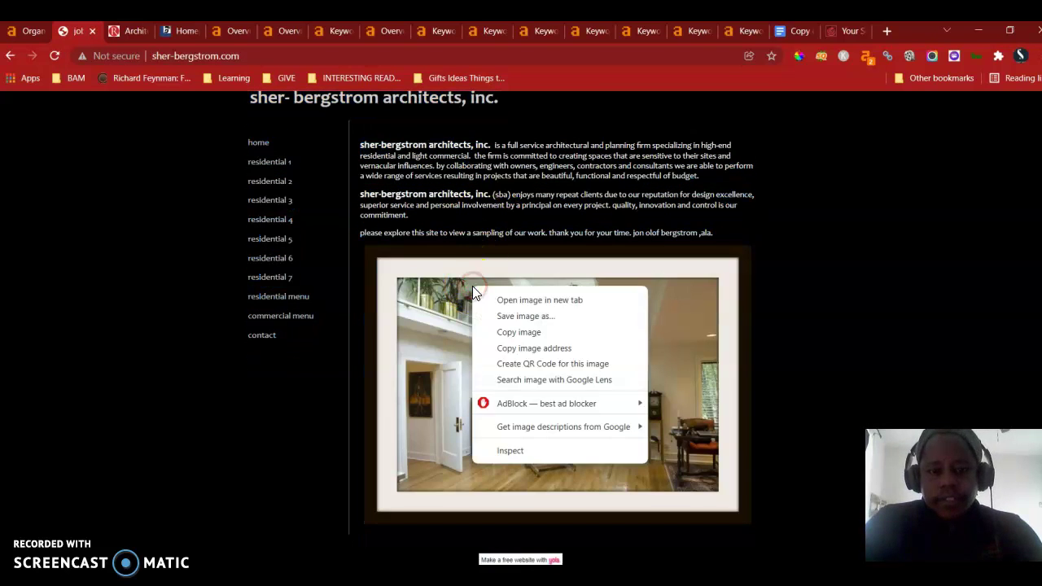
click(516, 312)
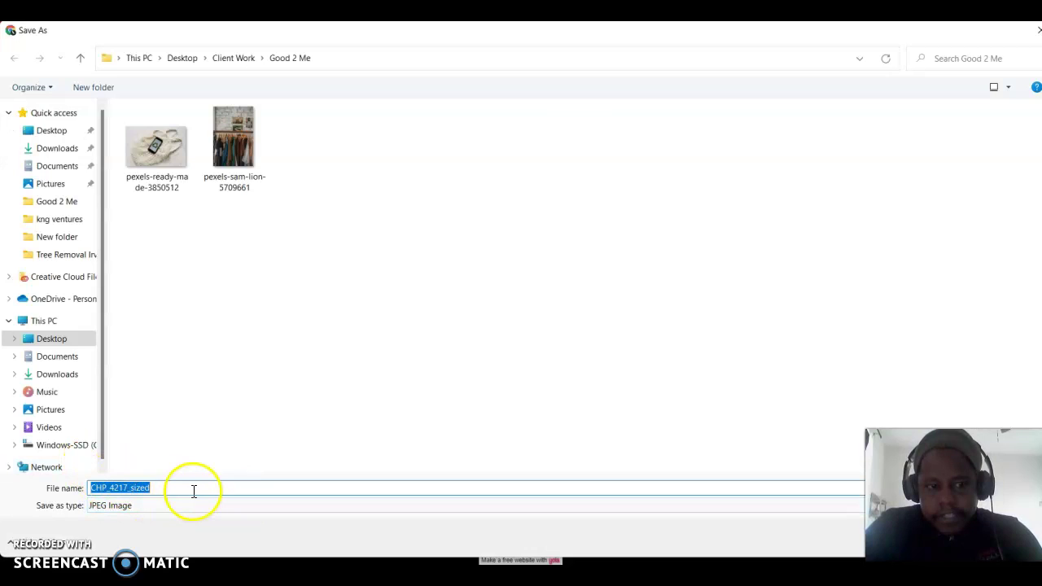
key(Return)
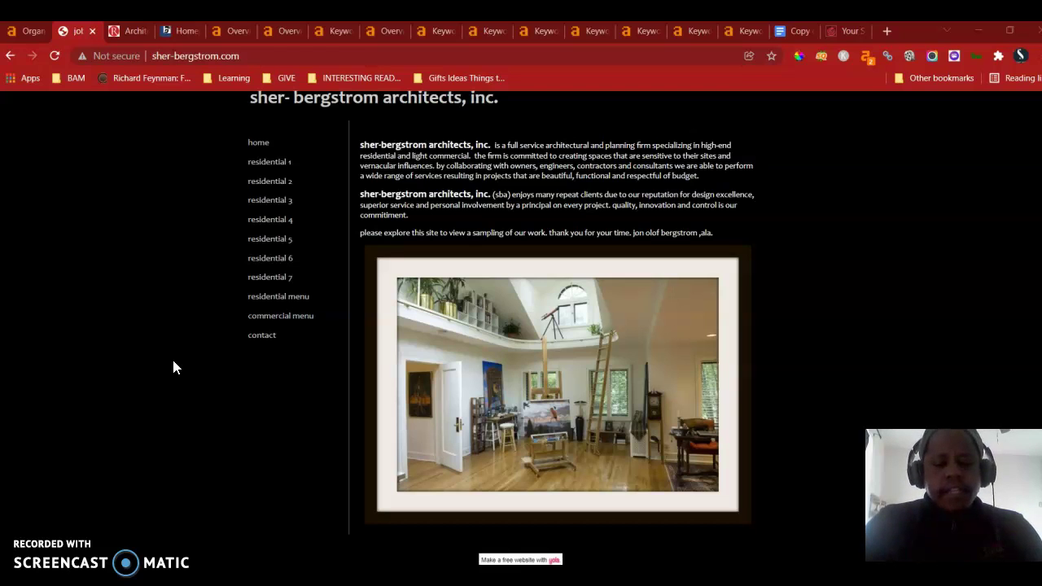
click(184, 379)
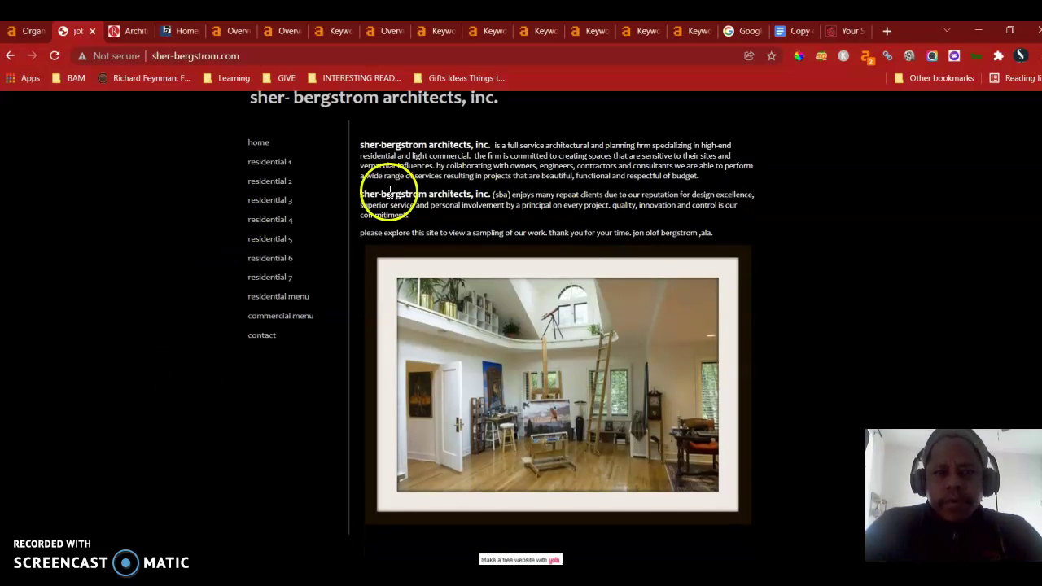
Search Google for "architects st charles il".
click(734, 35)
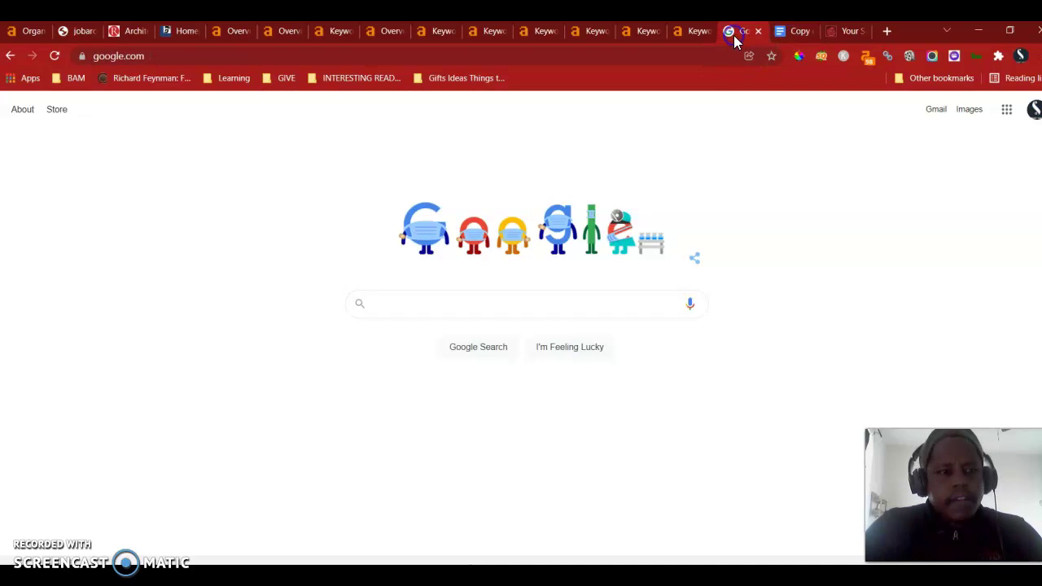
click(420, 306)
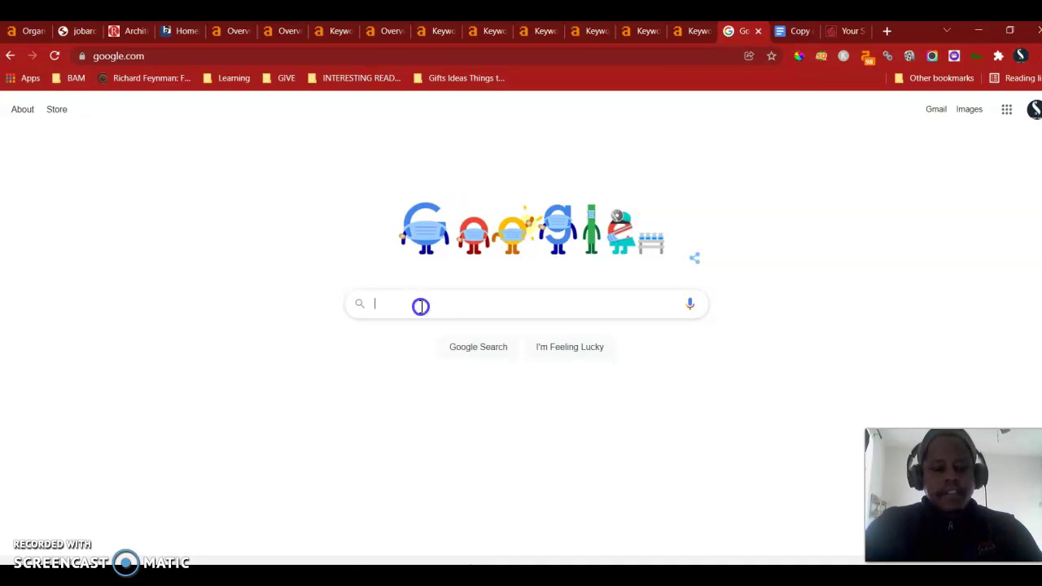
text(architects st charles il)
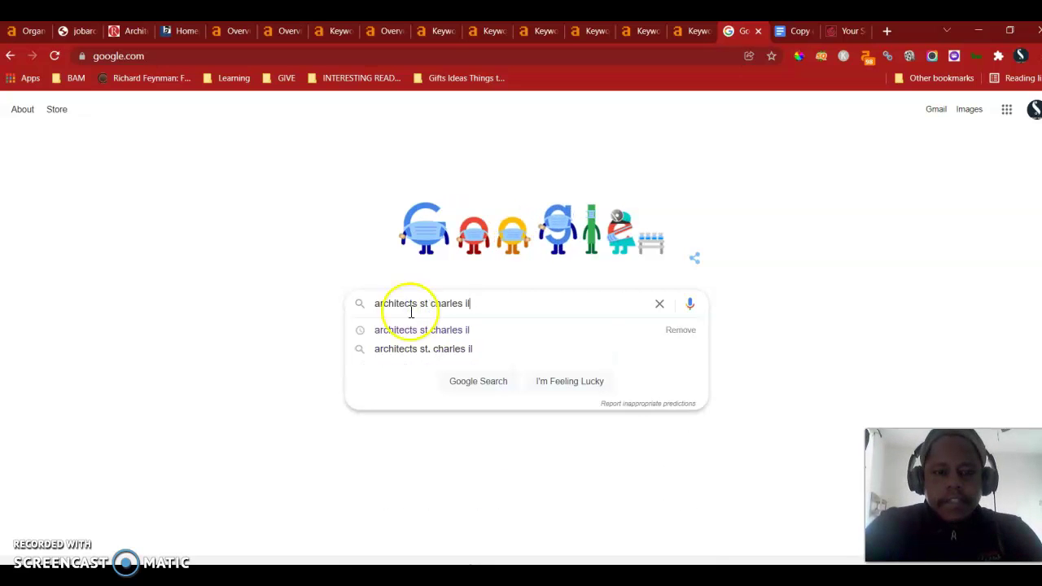
click(489, 332)
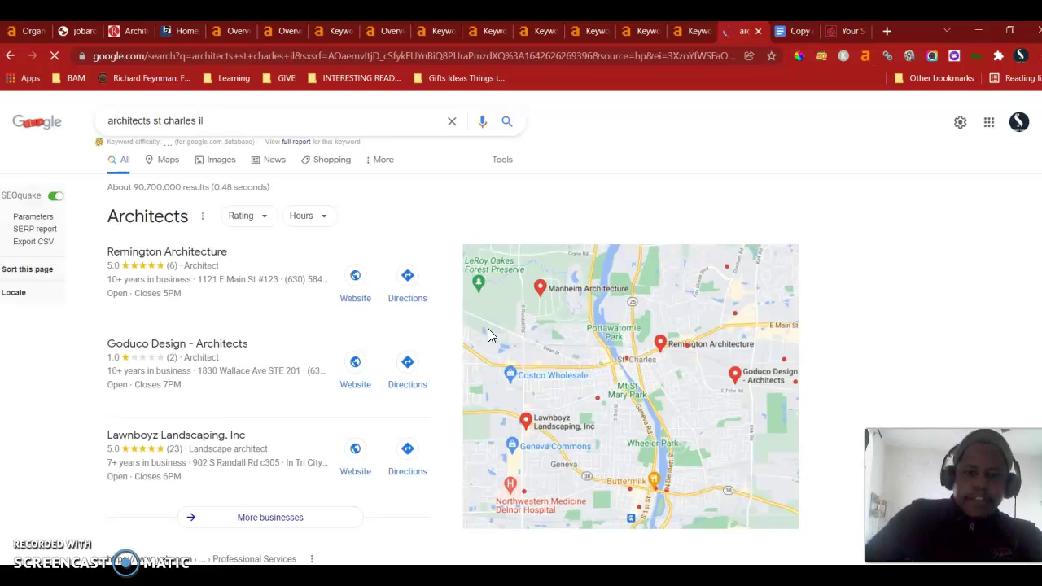
Examine the local map listings and the organic results for architects in St. Charles.
scroll(370, 406, down, 1)
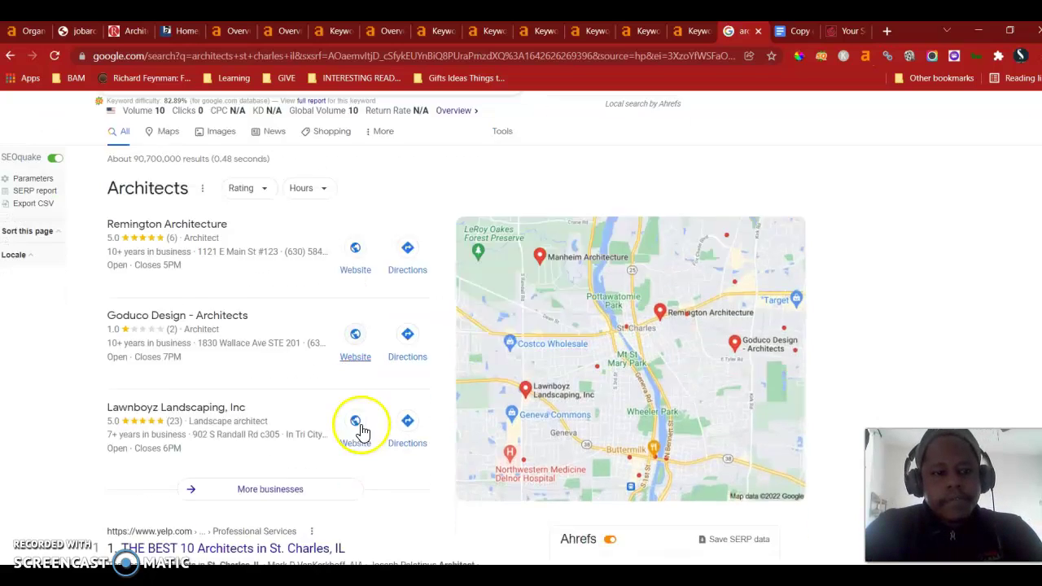
scroll(362, 431, down, 10)
scroll(363, 431, up, 5)
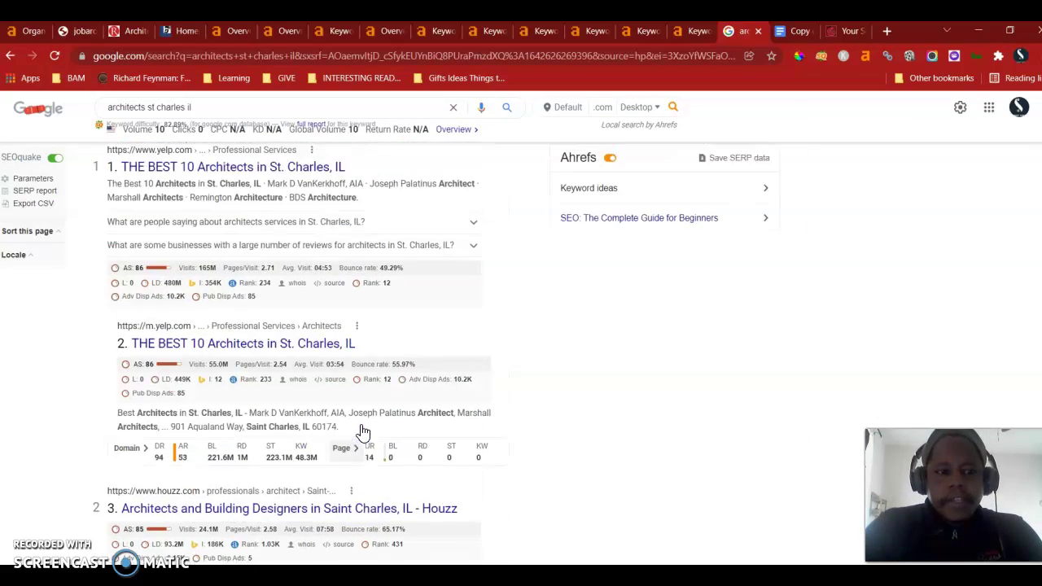
scroll(363, 431, up, 5)
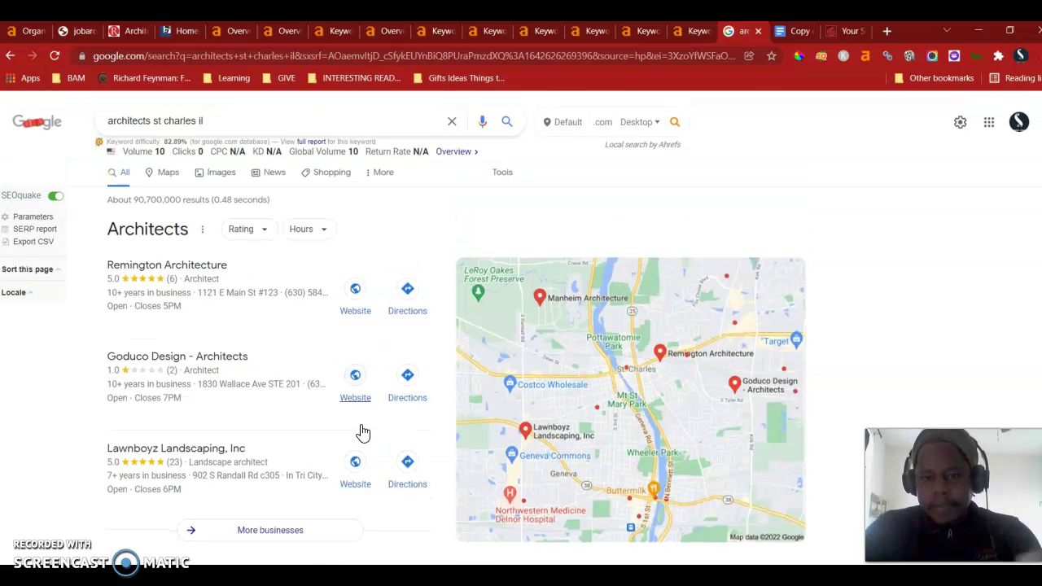
scroll(363, 432, down, 8)
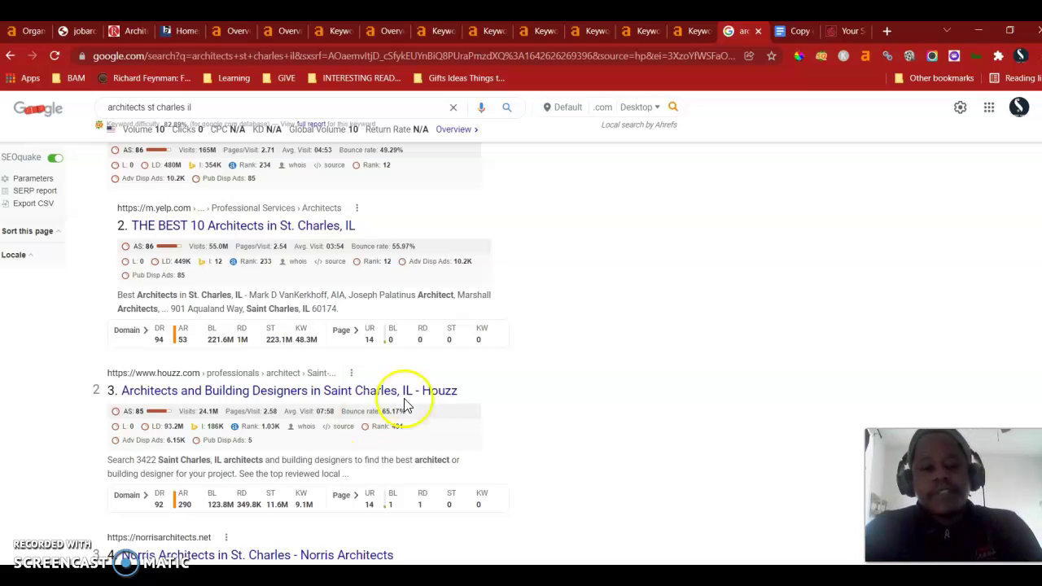
scroll(472, 402, down, 5)
scroll(474, 403, up, 6)
scroll(474, 404, up, 5)
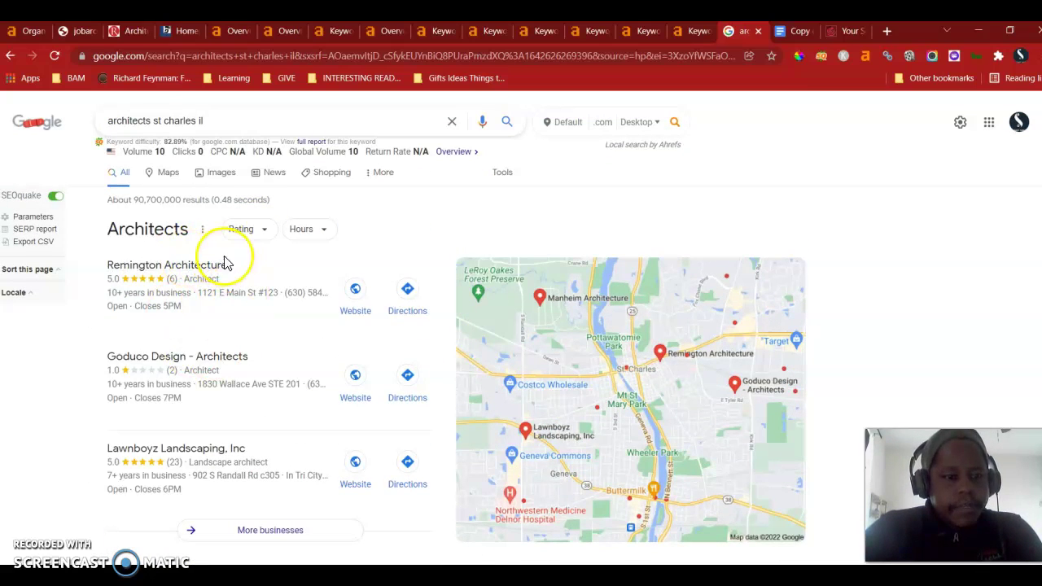
scroll(232, 431, down, 4)
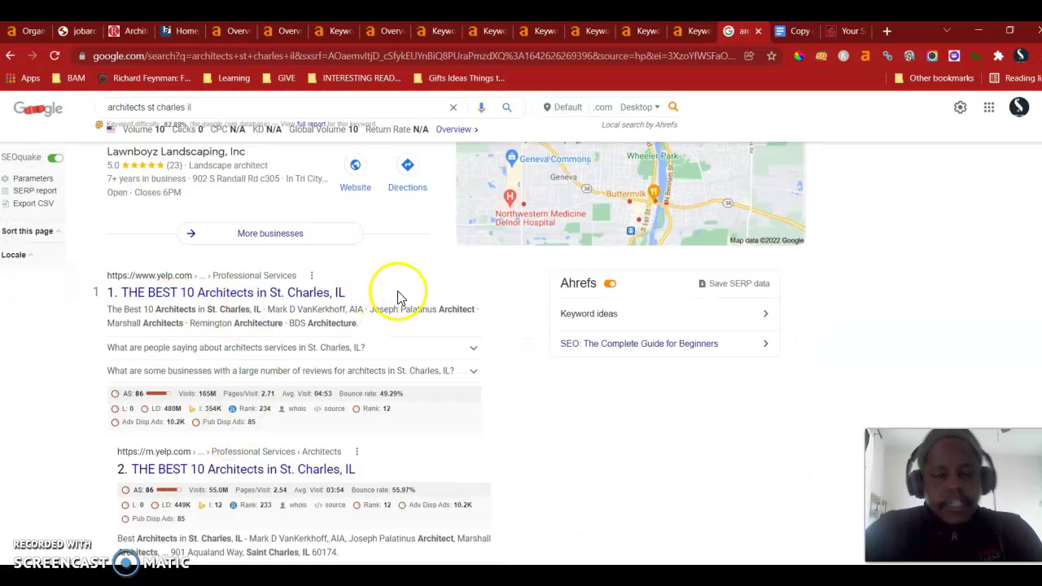
scroll(398, 297, up, 4)
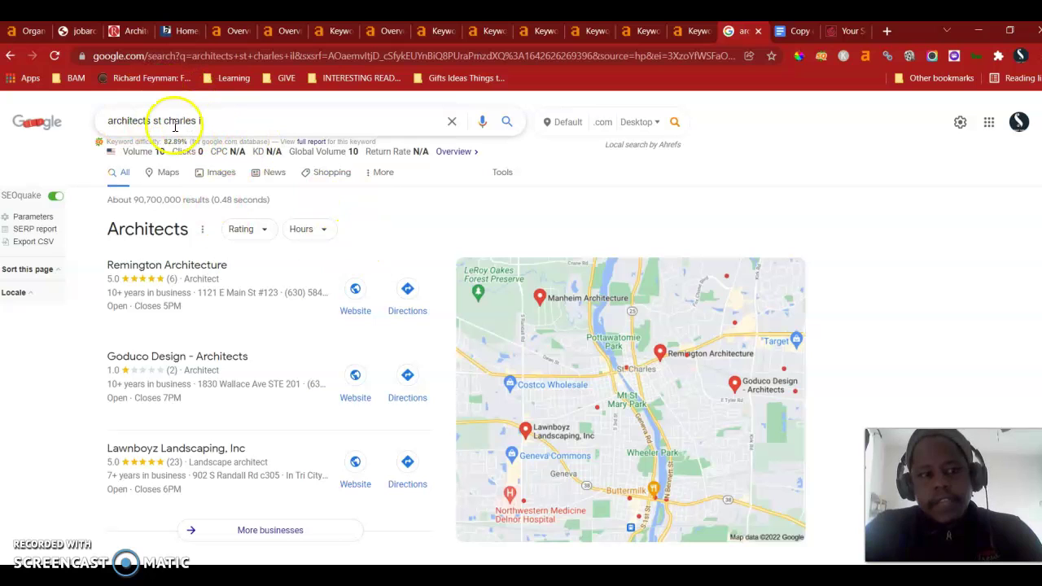
Revisit the sher-bergstrom.com homepage and compare it with the Google results for St. Charles architects.
click(79, 32)
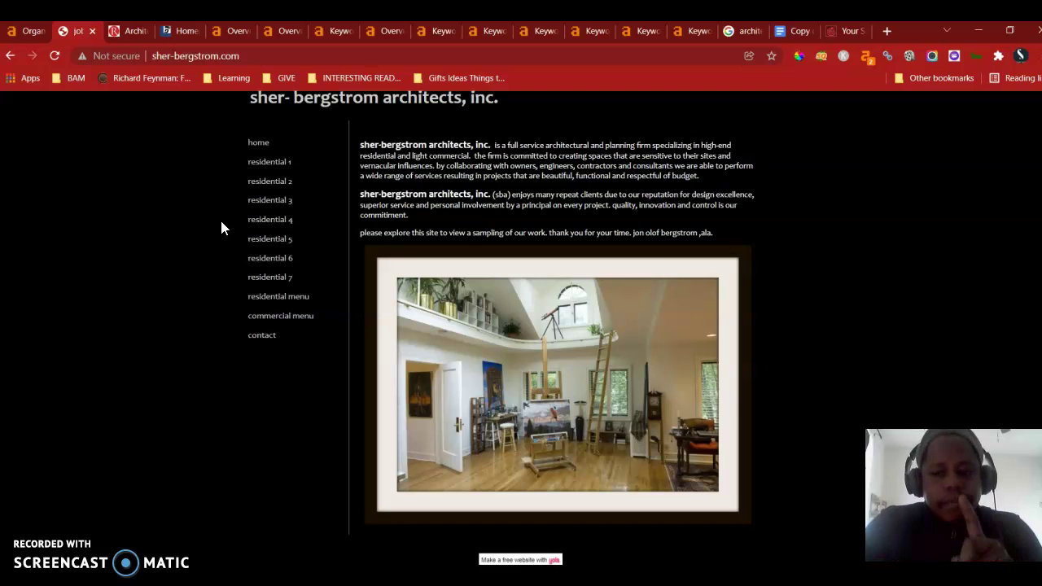
click(64, 51)
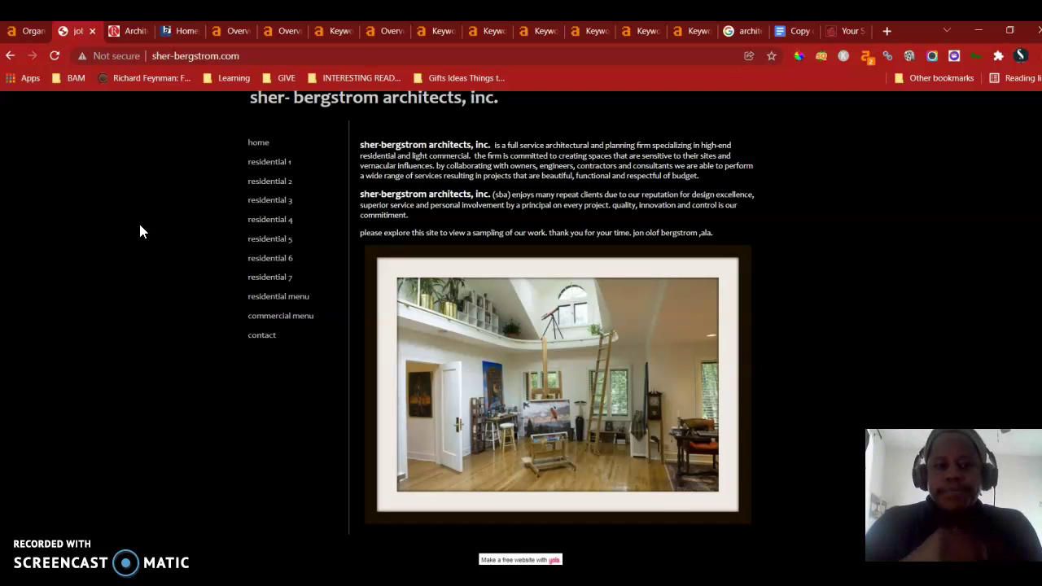
click(733, 32)
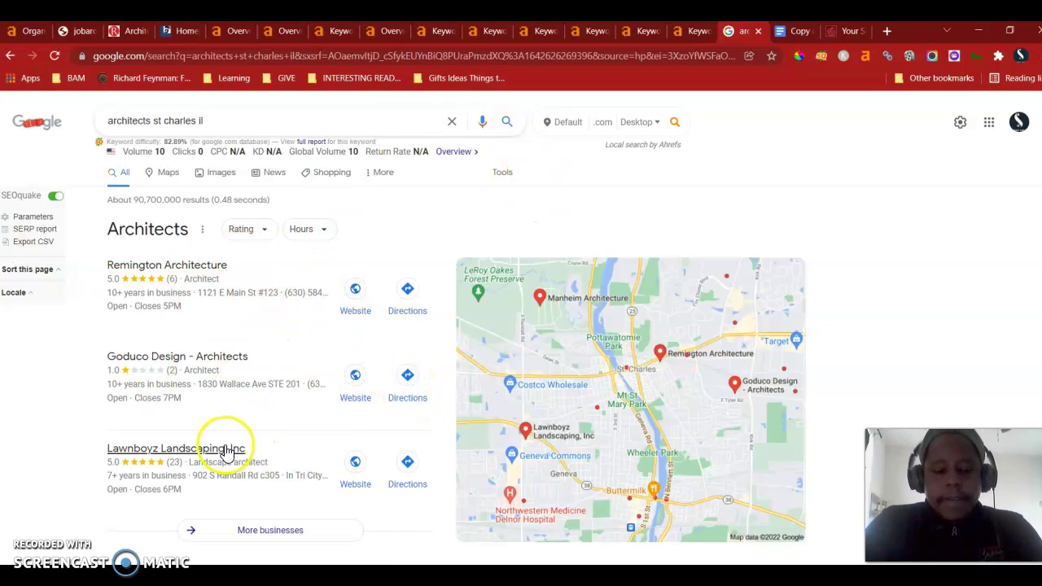
scroll(226, 429, down, 4)
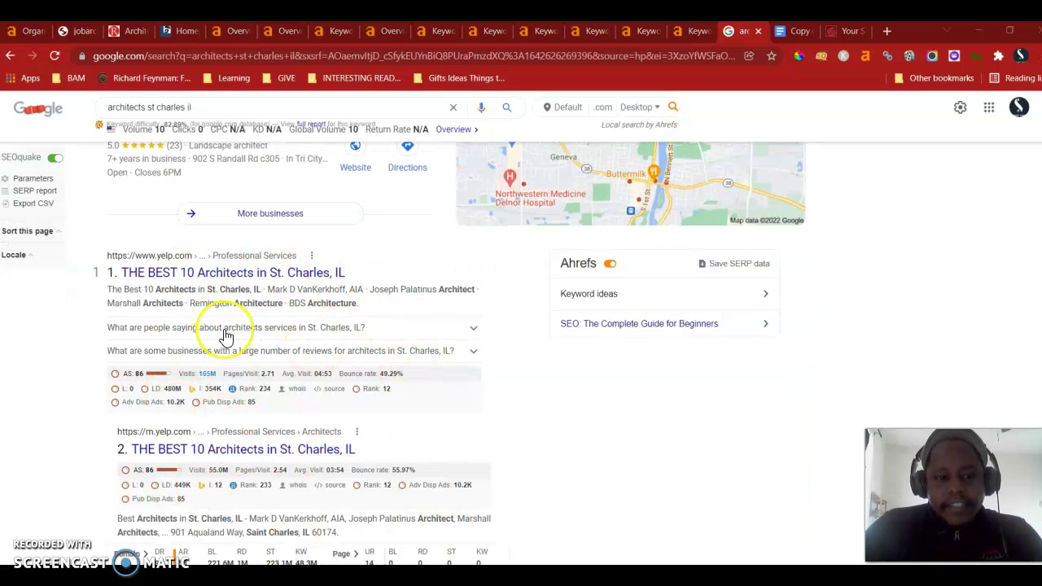
Examine the organic Google results for architects in St. Charles, from the Yelp listings down to Norris Architects and Thumbtack.
scroll(434, 450, down, 2)
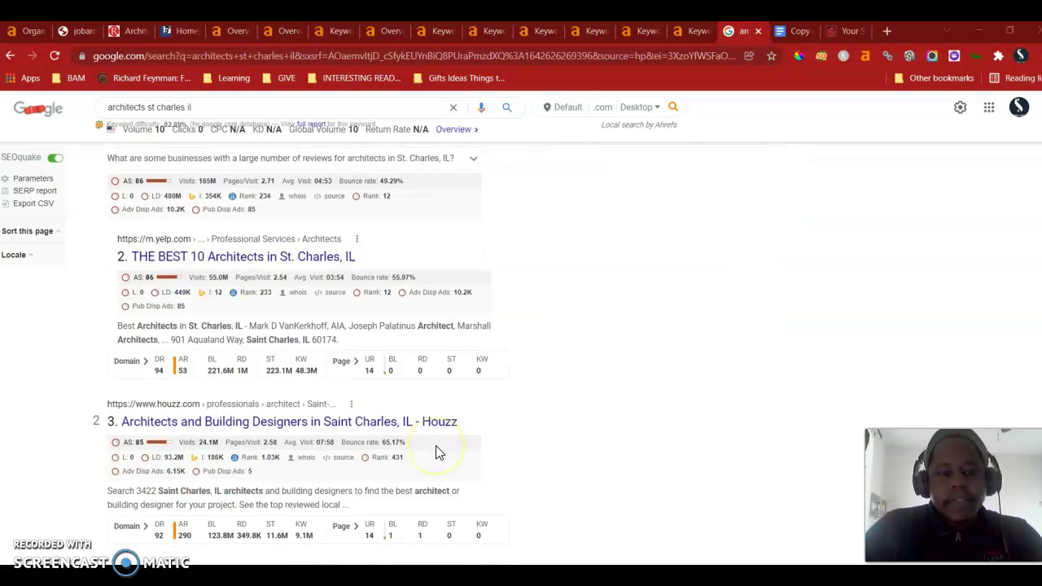
scroll(435, 451, down, 4)
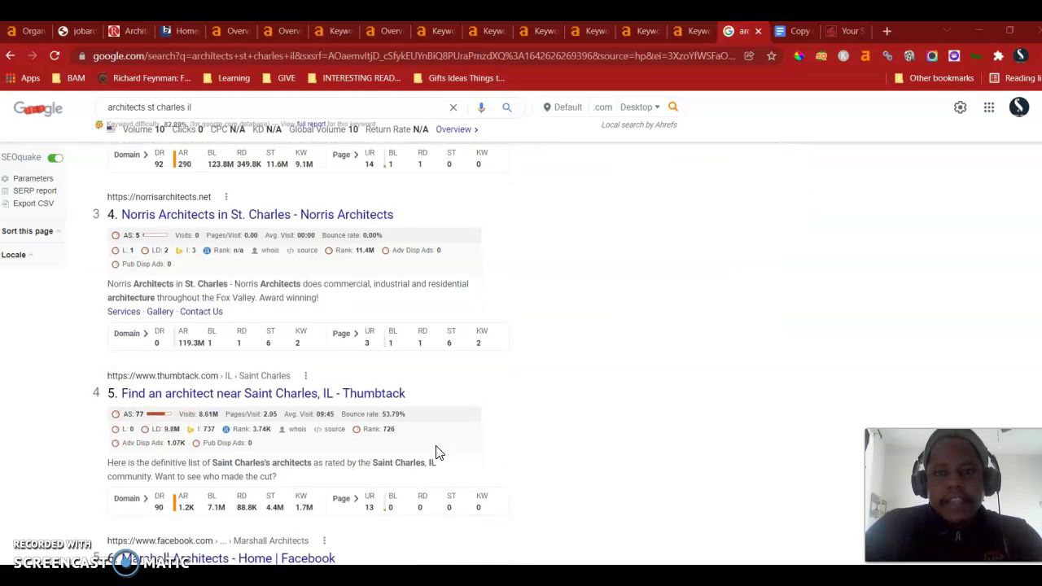
scroll(435, 452, up, 1)
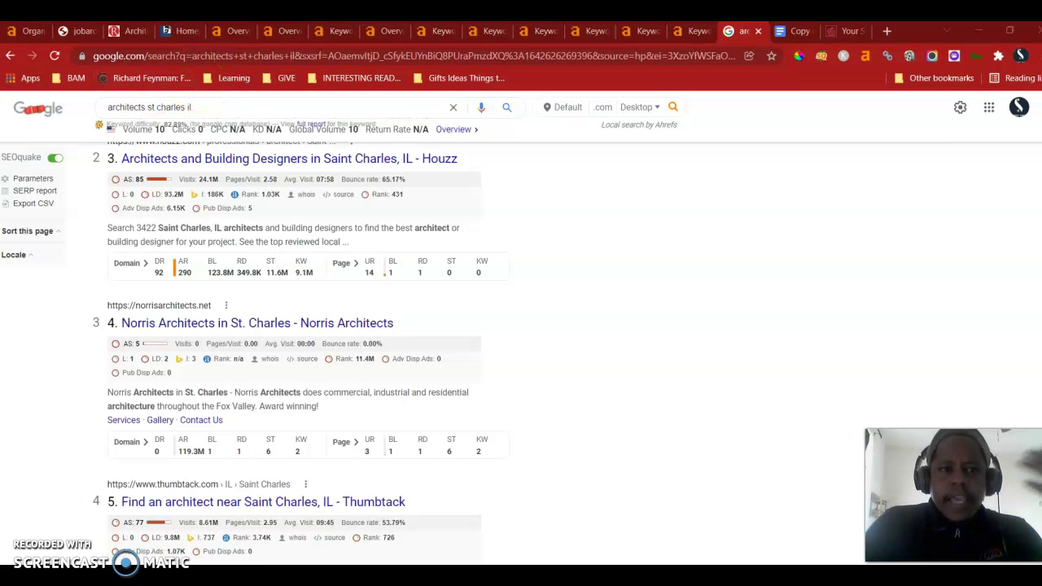
Look over the homepages of the competitors Berneche2 Architecture and Remington Architecture.
click(233, 33)
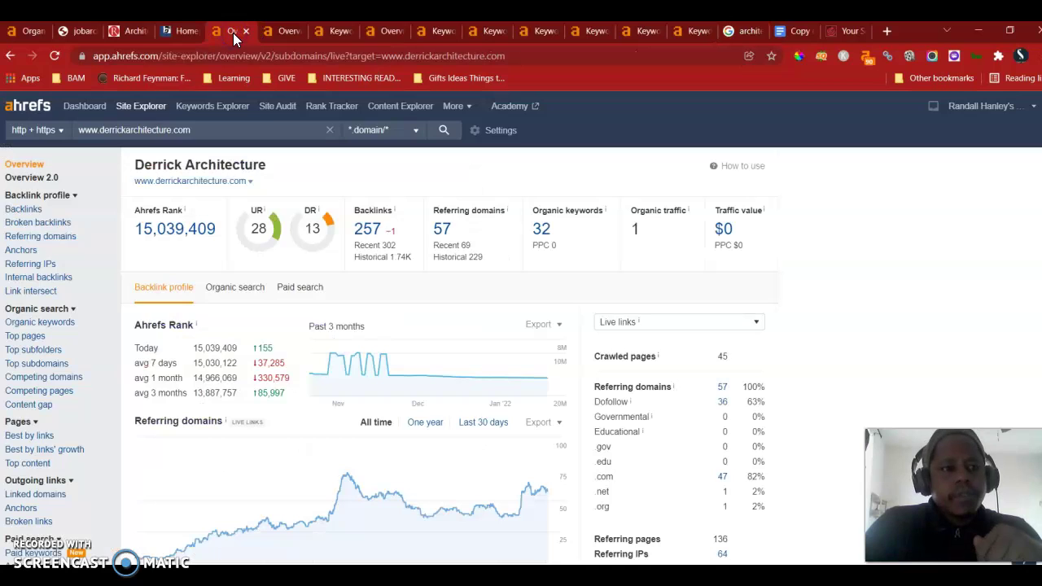
click(183, 32)
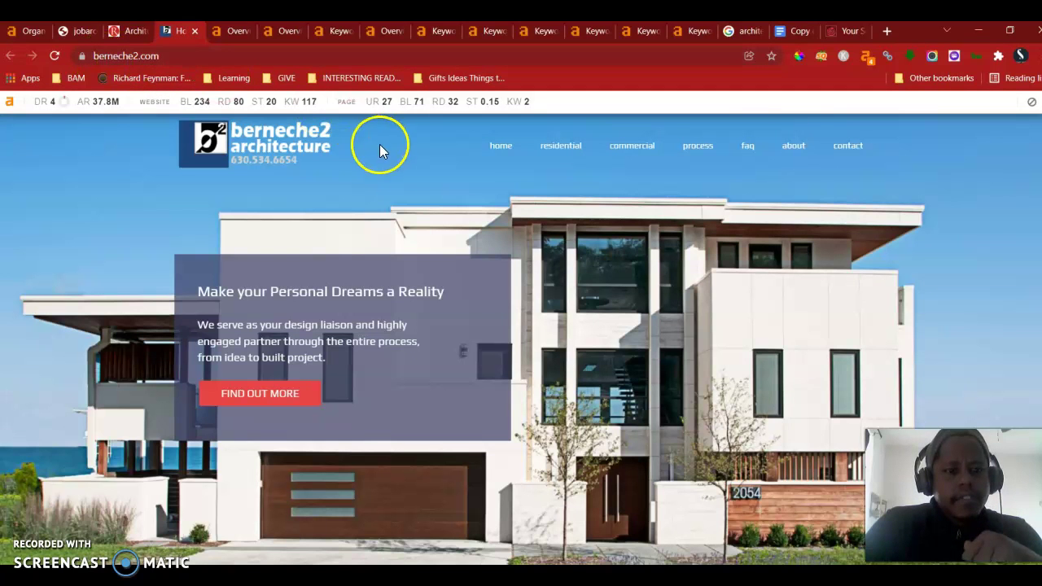
click(125, 33)
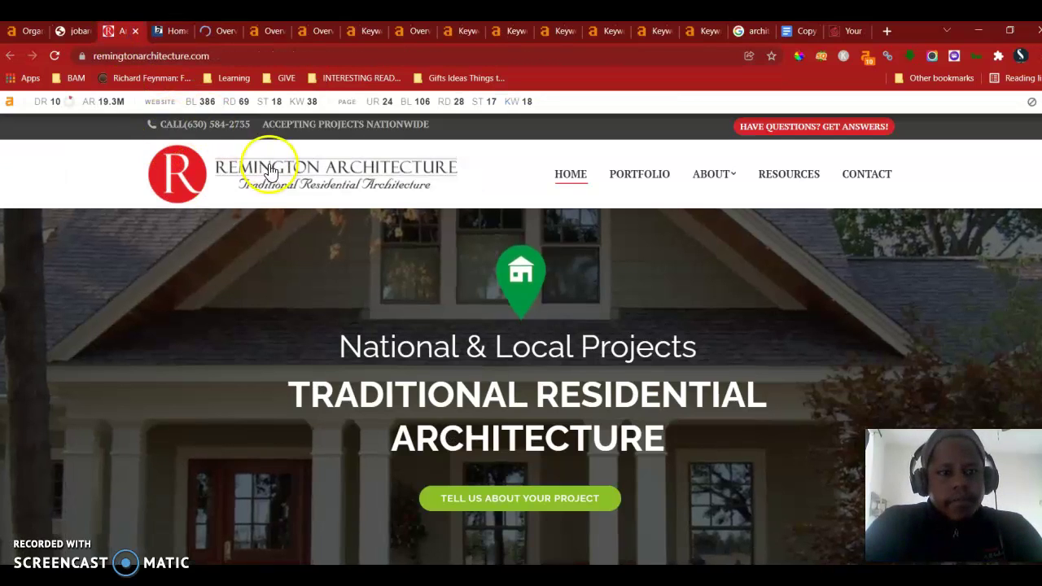
click(167, 32)
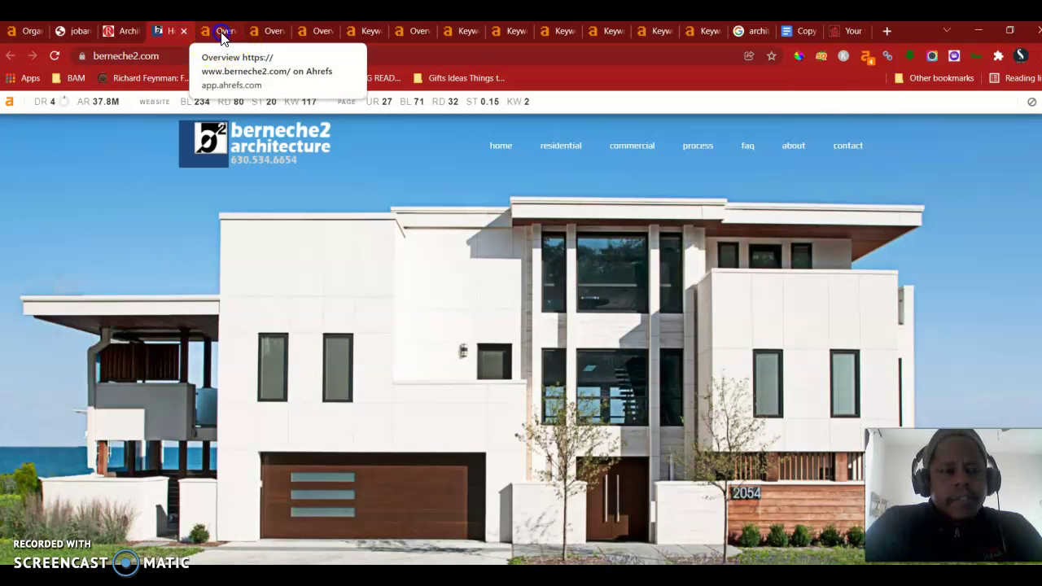
Open the Derrick Architecture website from its Ahrefs overview and place its tab between the Remington and Berneche2 sites.
click(223, 37)
click(263, 34)
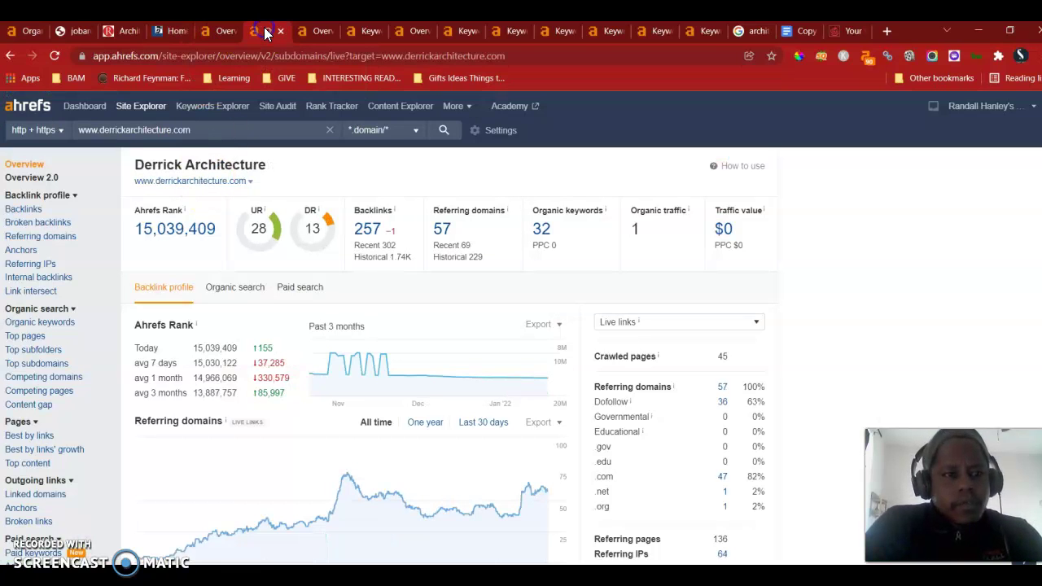
click(195, 182)
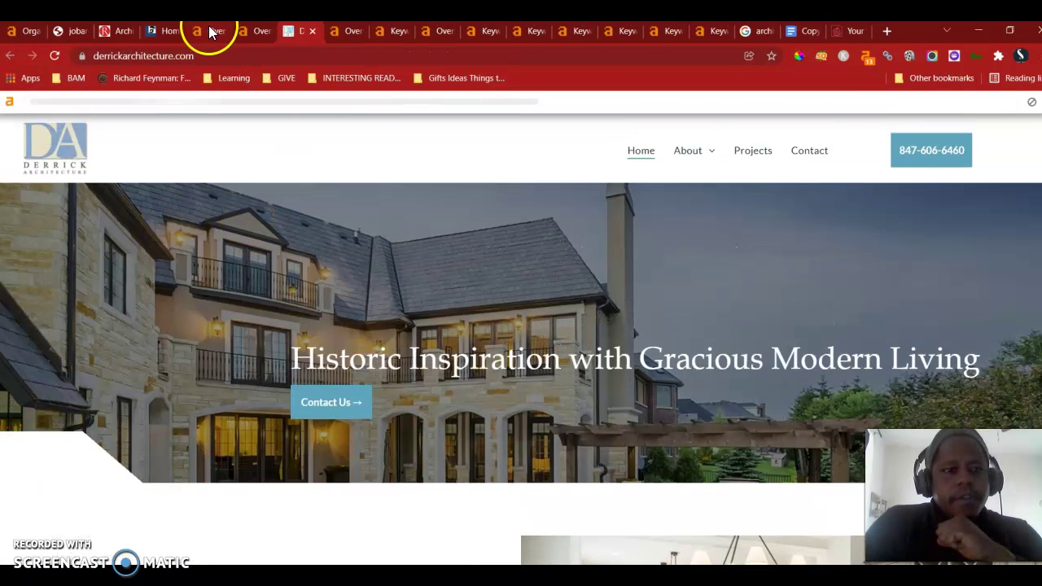
click(209, 30)
drag(296, 31, 172, 32)
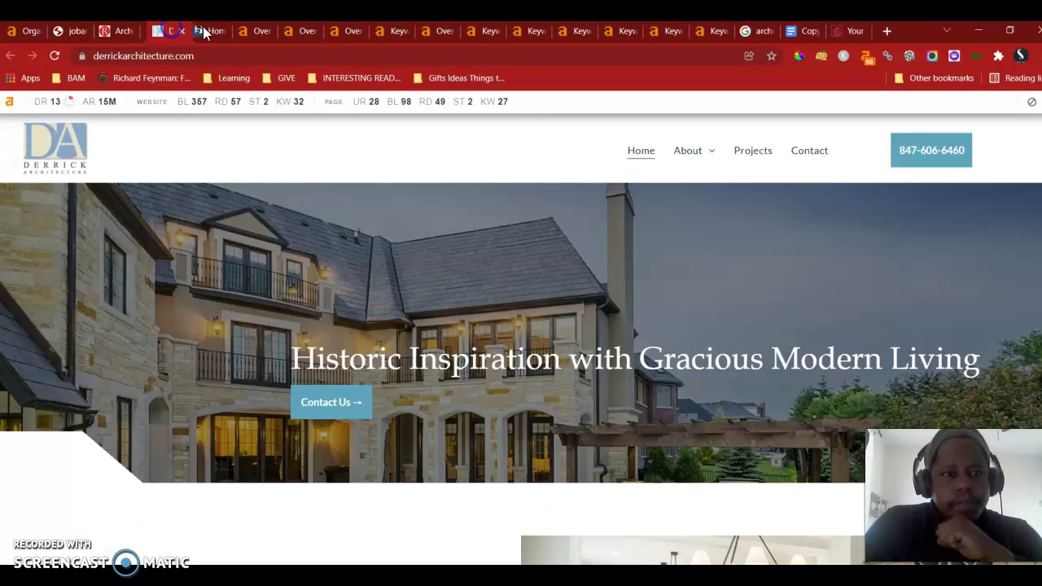
Compare the backlinks and referring domains in the Ahrefs overviews of Berneche2, Derrick and Remington Architecture.
click(244, 29)
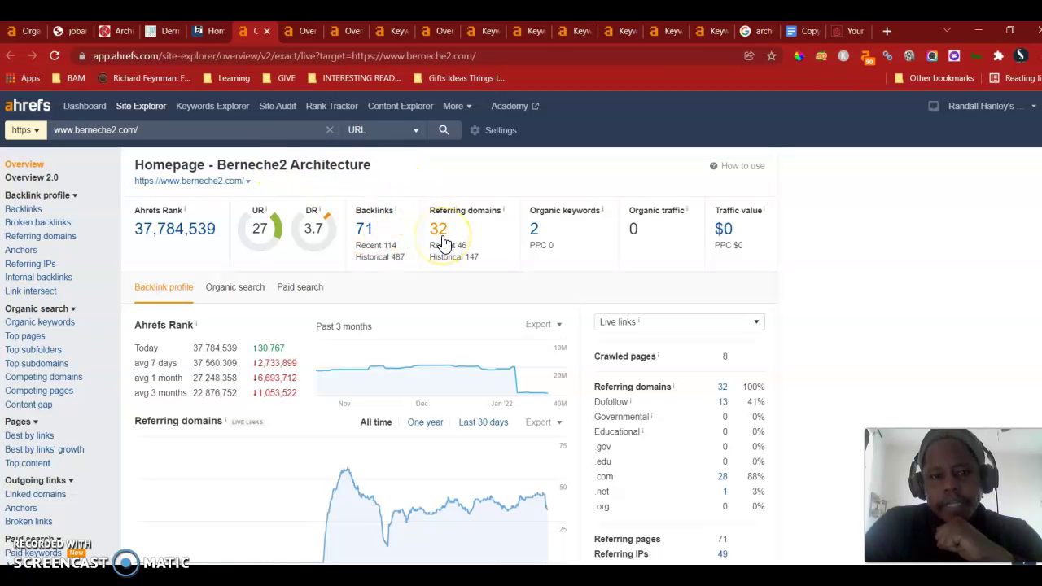
click(296, 33)
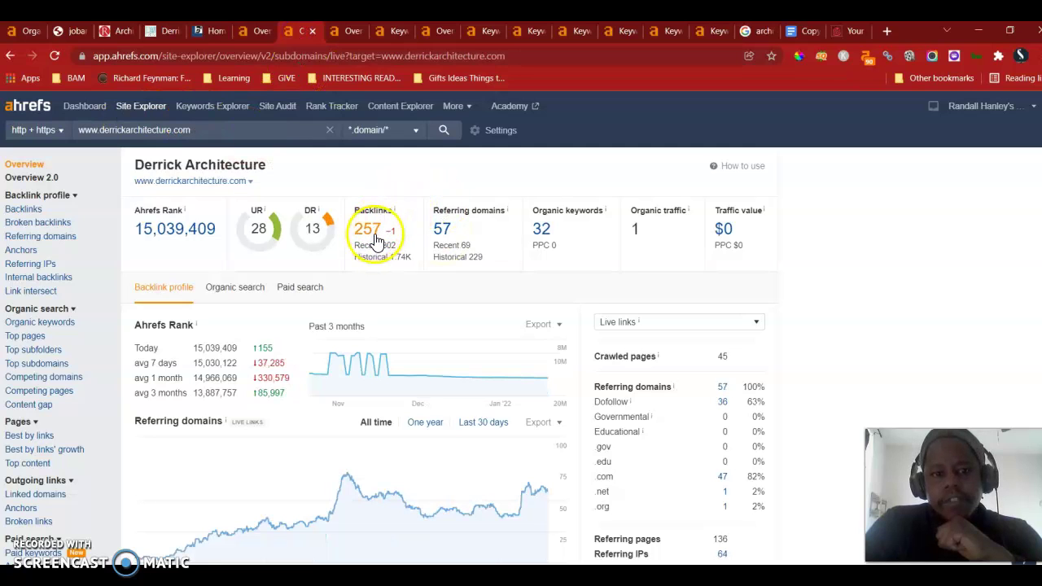
click(345, 31)
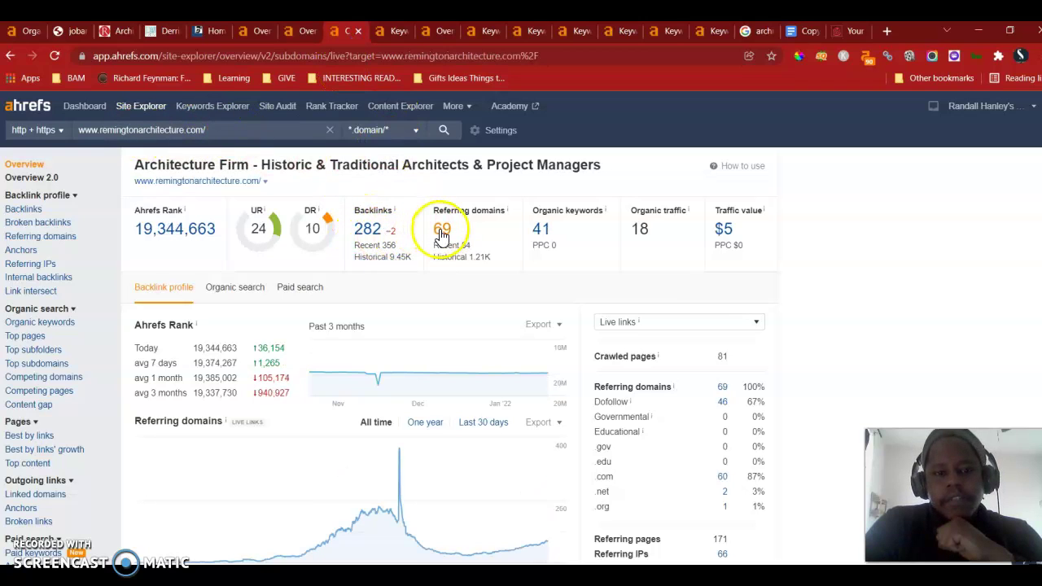
click(371, 231)
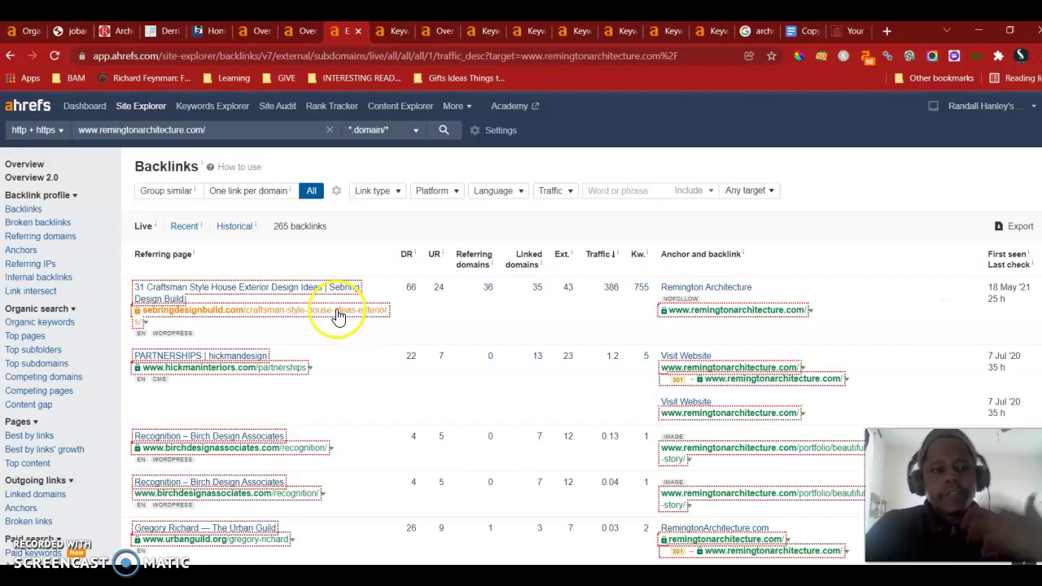
scroll(337, 317, down, 5)
scroll(337, 317, down, 4)
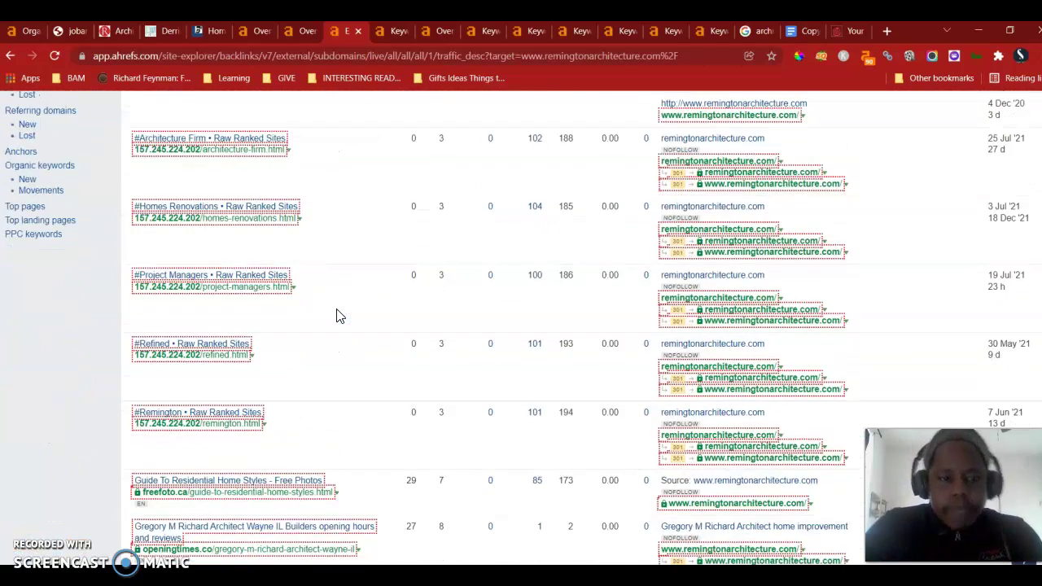
scroll(339, 414, down, 4)
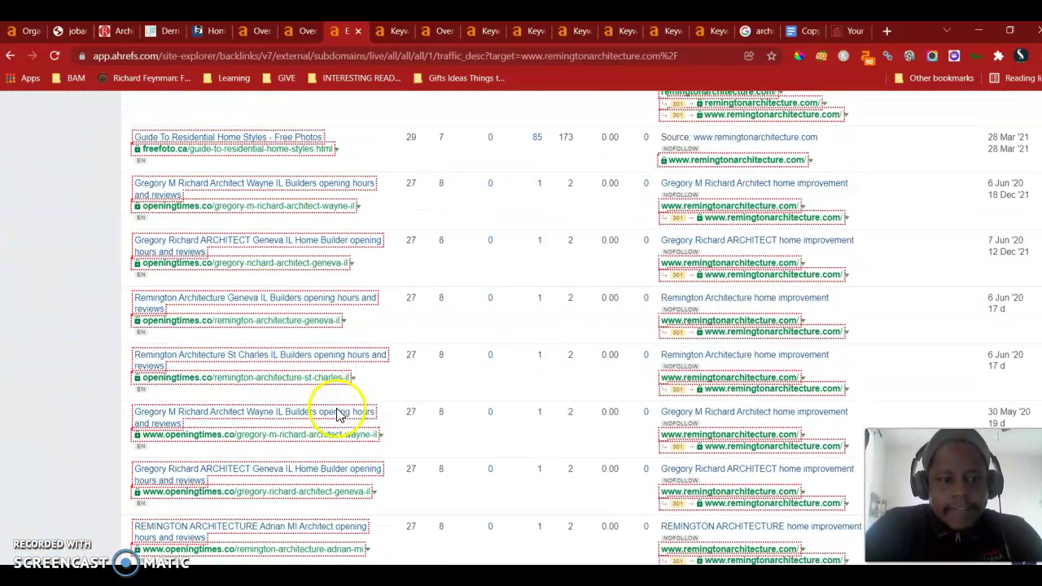
scroll(244, 376, down, 4)
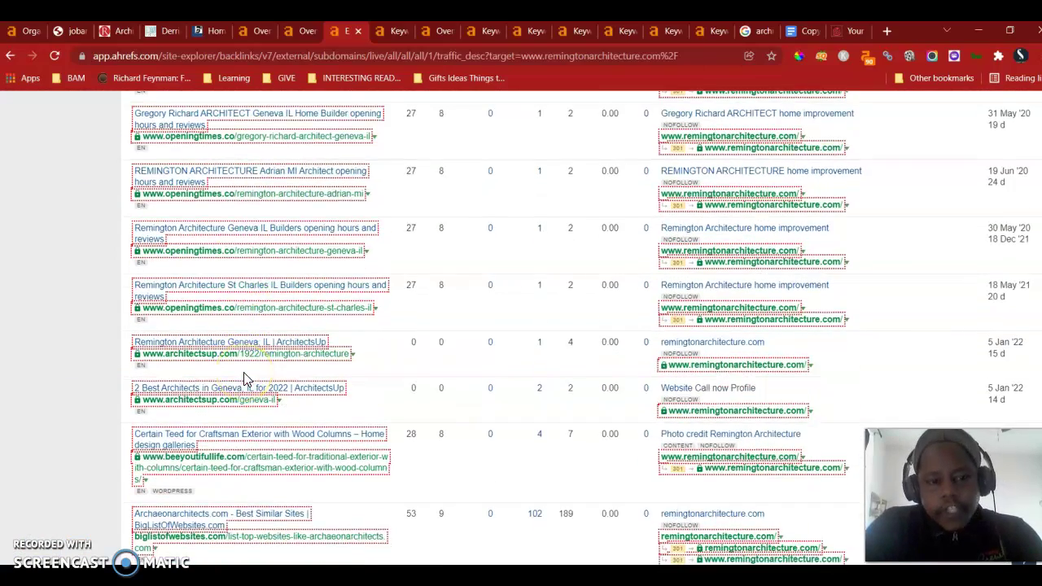
scroll(243, 372, up, 15)
scroll(247, 378, up, 2)
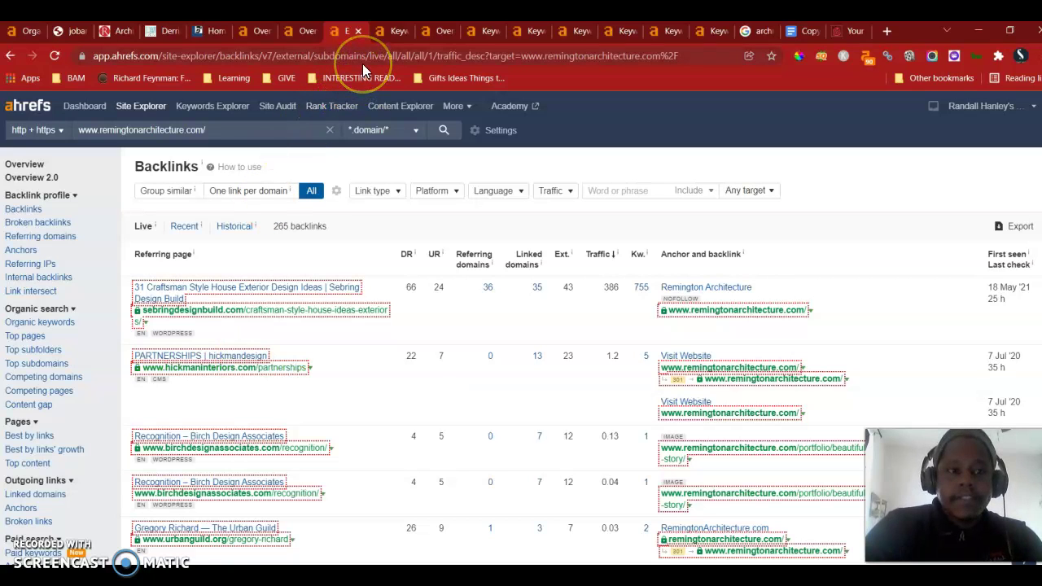
click(293, 31)
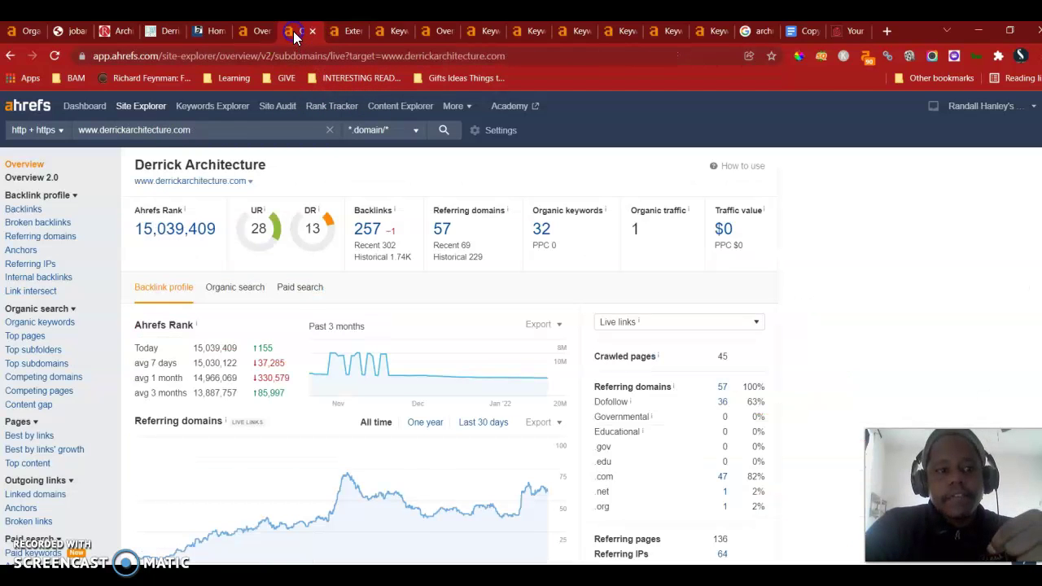
click(370, 229)
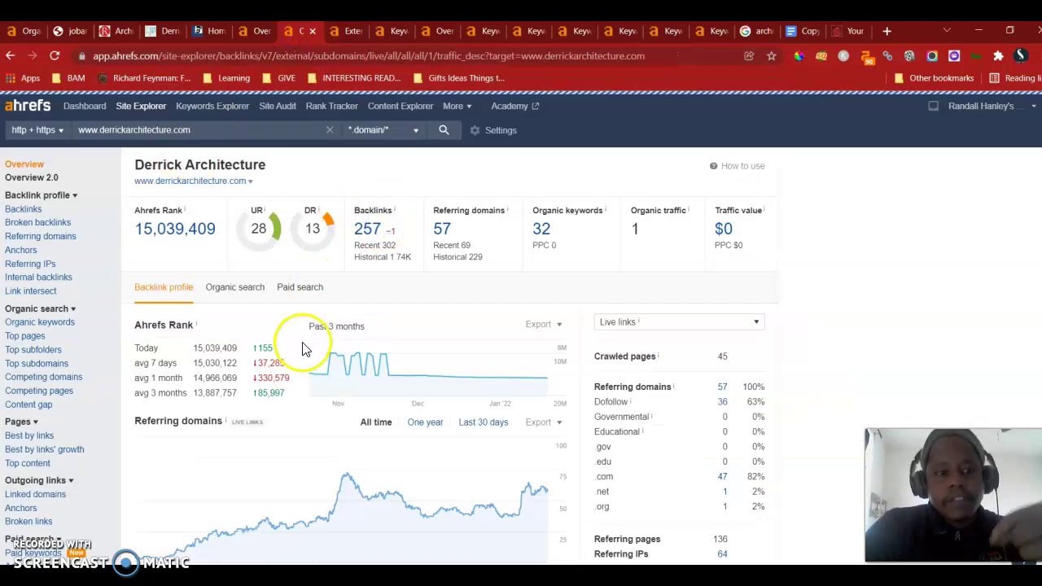
scroll(301, 348, down, 3)
scroll(302, 349, down, 3)
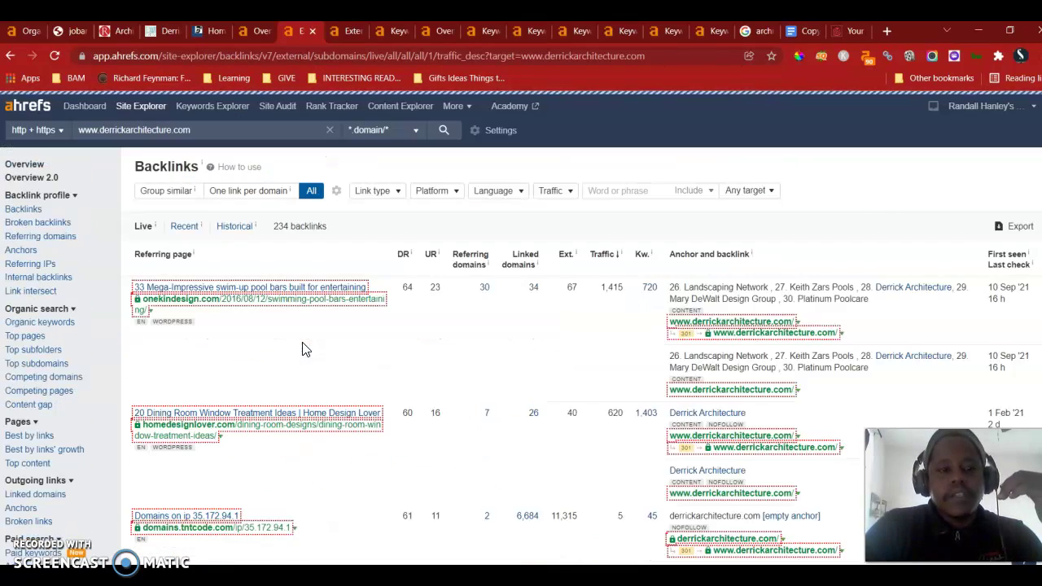
scroll(302, 349, down, 8)
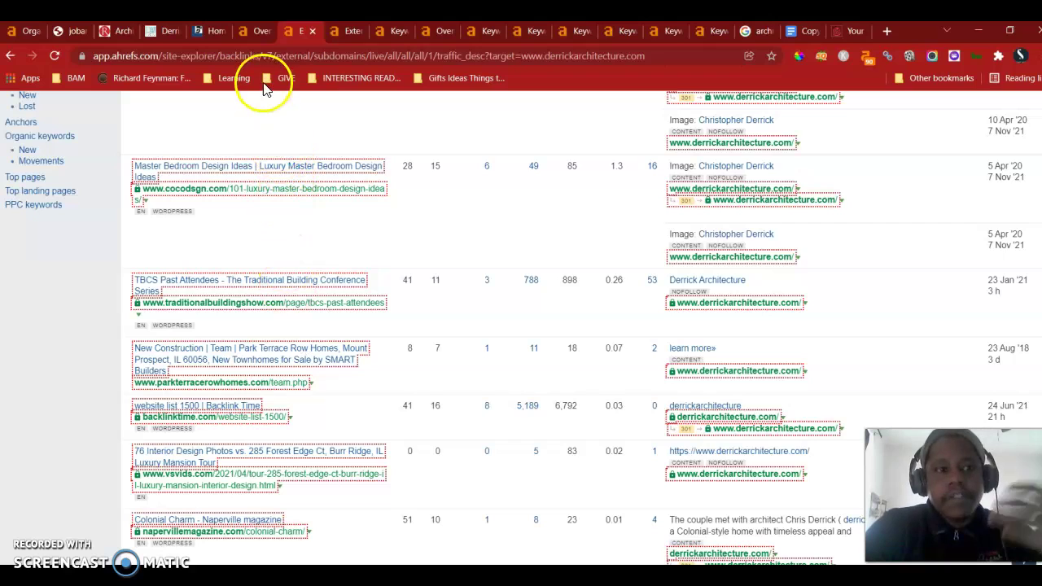
click(256, 32)
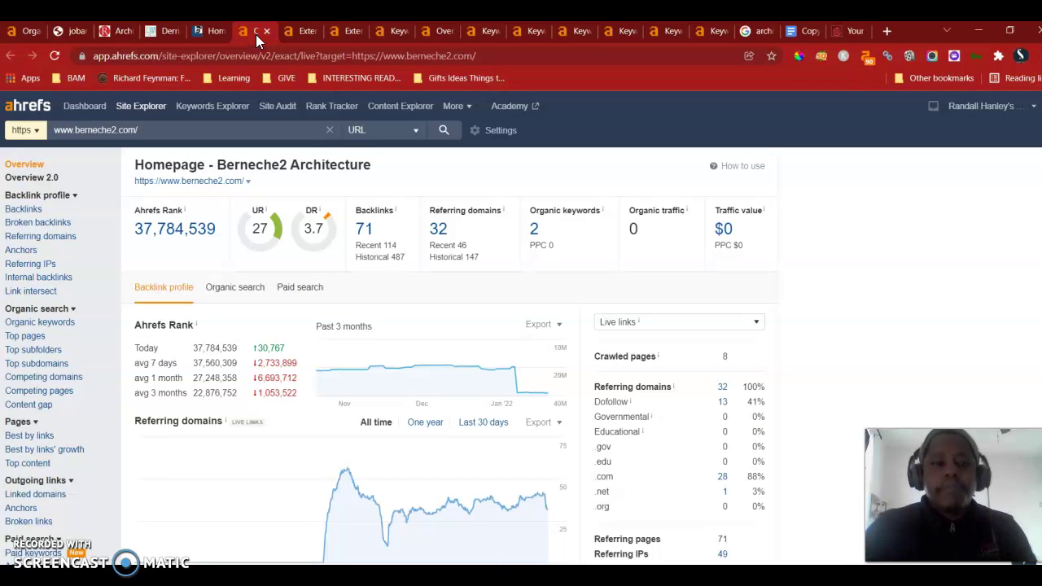
click(362, 228)
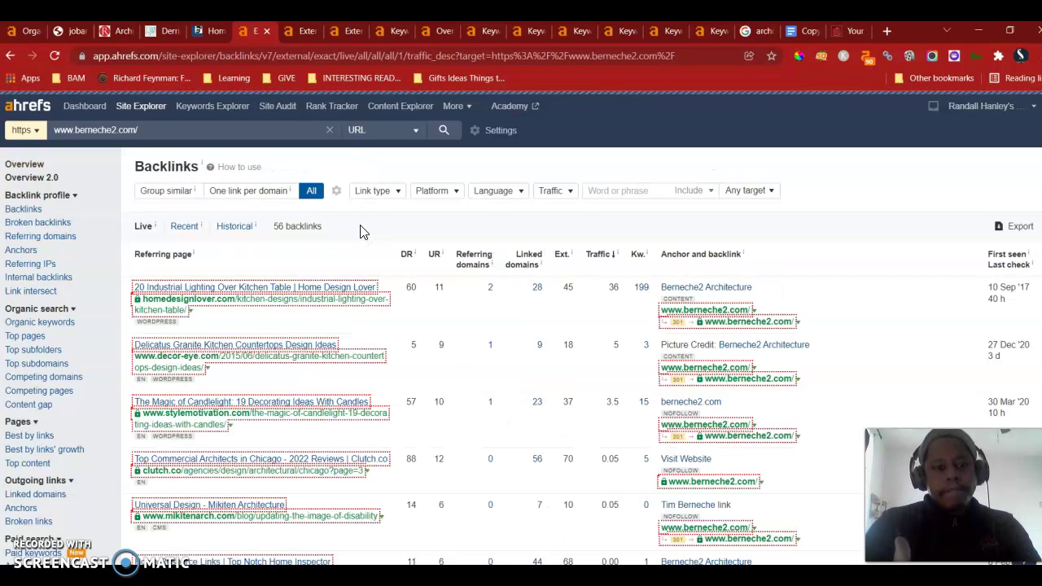
click(72, 31)
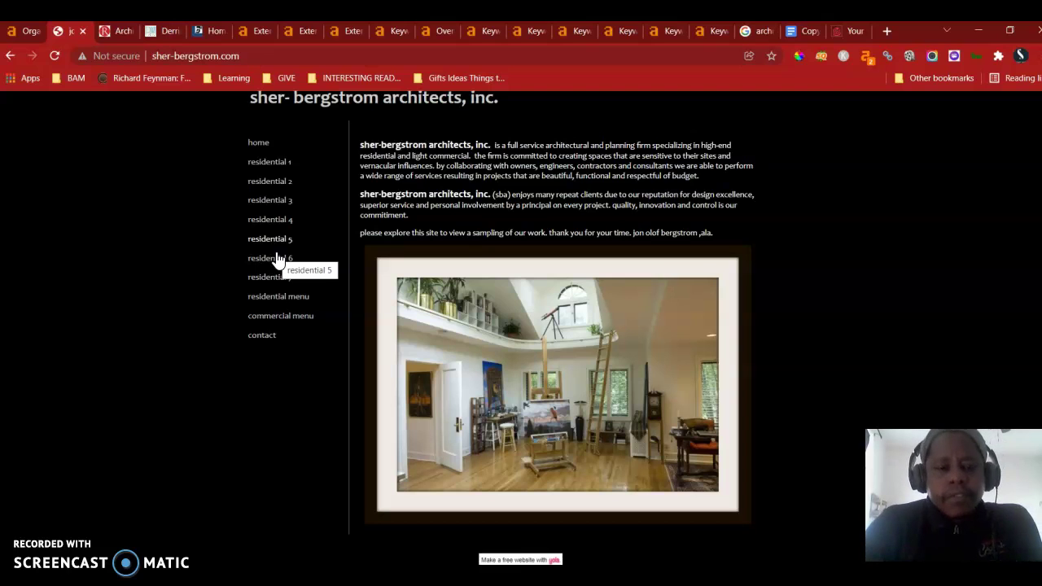
Compare the keyword difficulty and search volume of "small architecture firms in chicago" and "small architecture firms chicago".
click(705, 33)
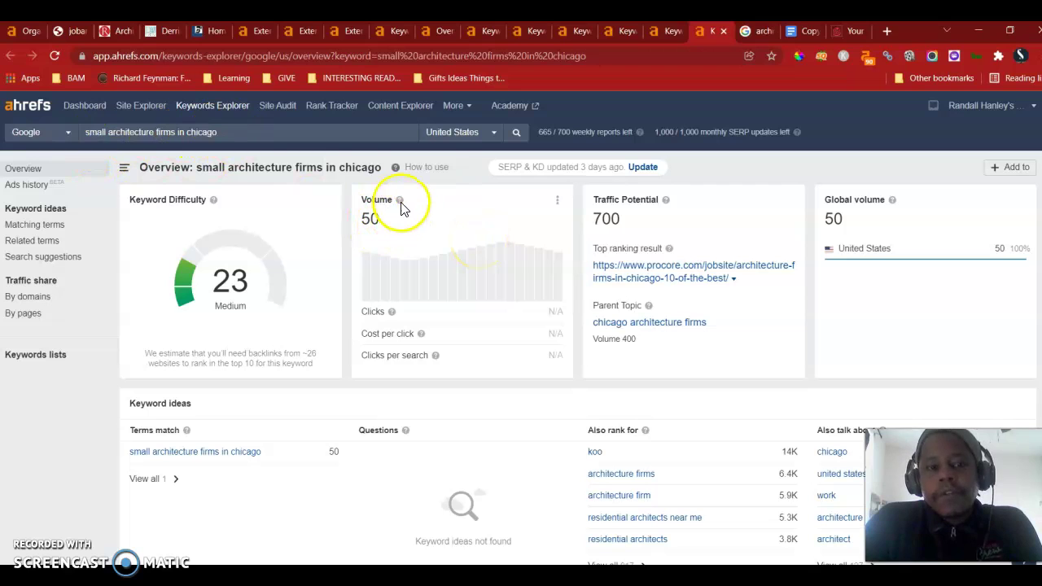
click(653, 33)
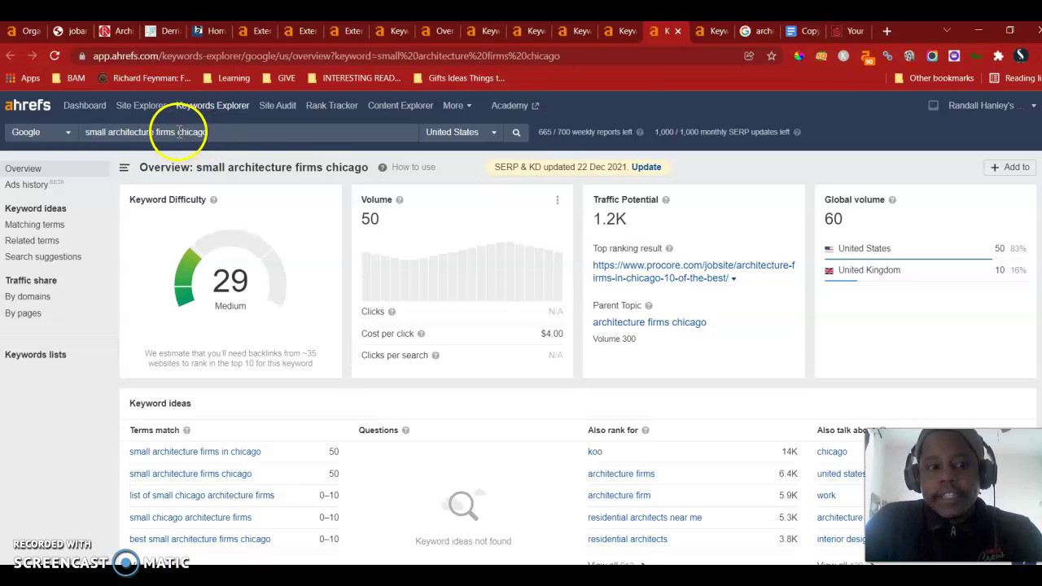
mouse_move(398, 203)
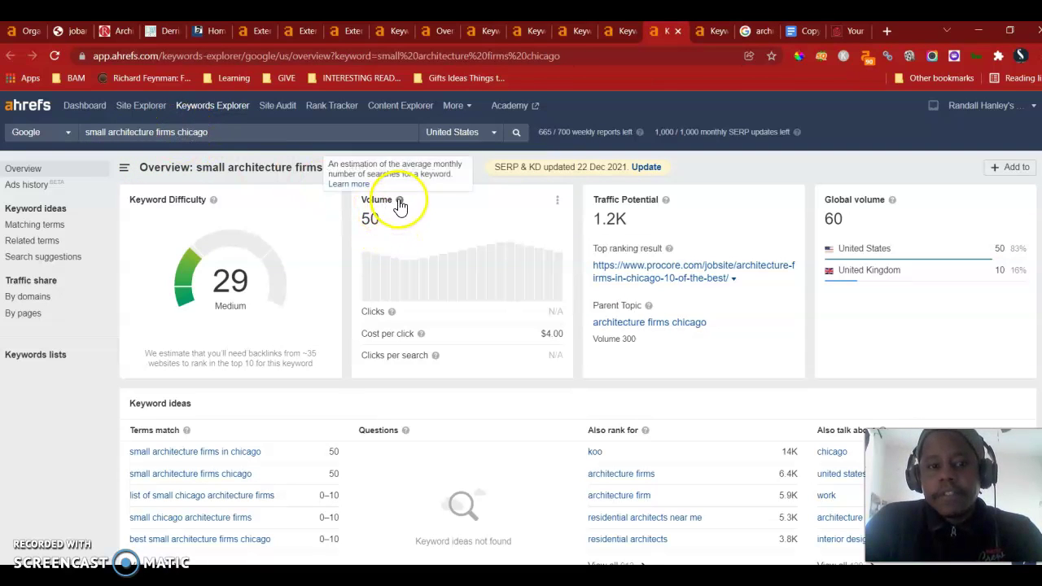
click(707, 35)
click(657, 36)
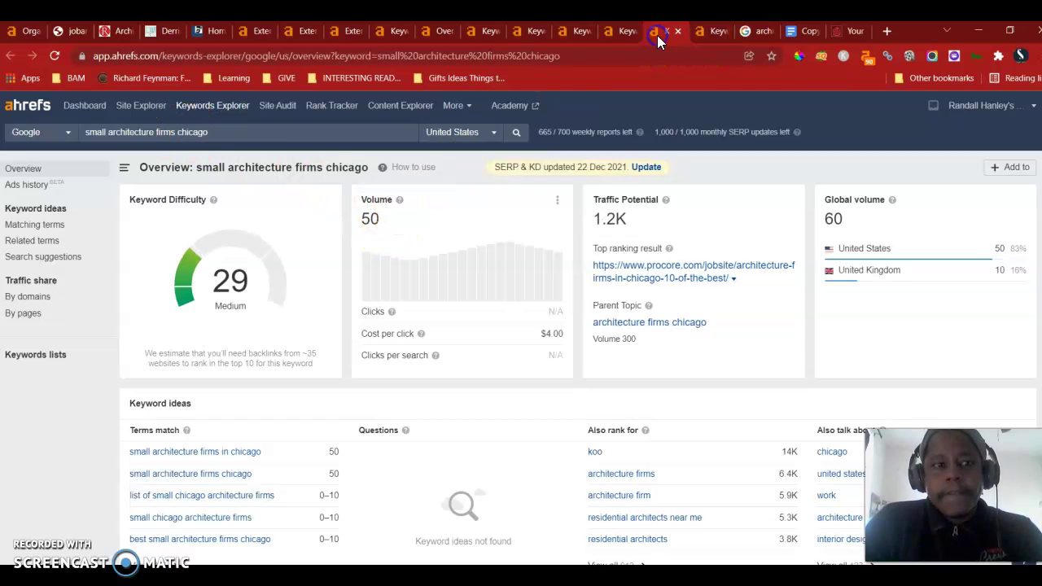
Check the difficulty and volume of the keywords "architecture firms in illinois", "chicago architectural firm" and "architects illinois".
click(619, 31)
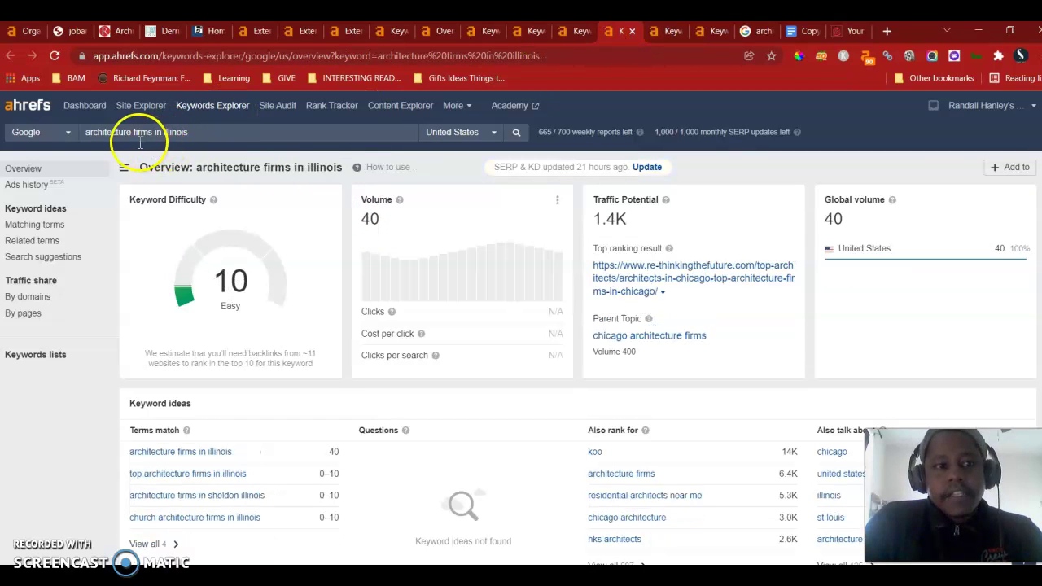
click(575, 34)
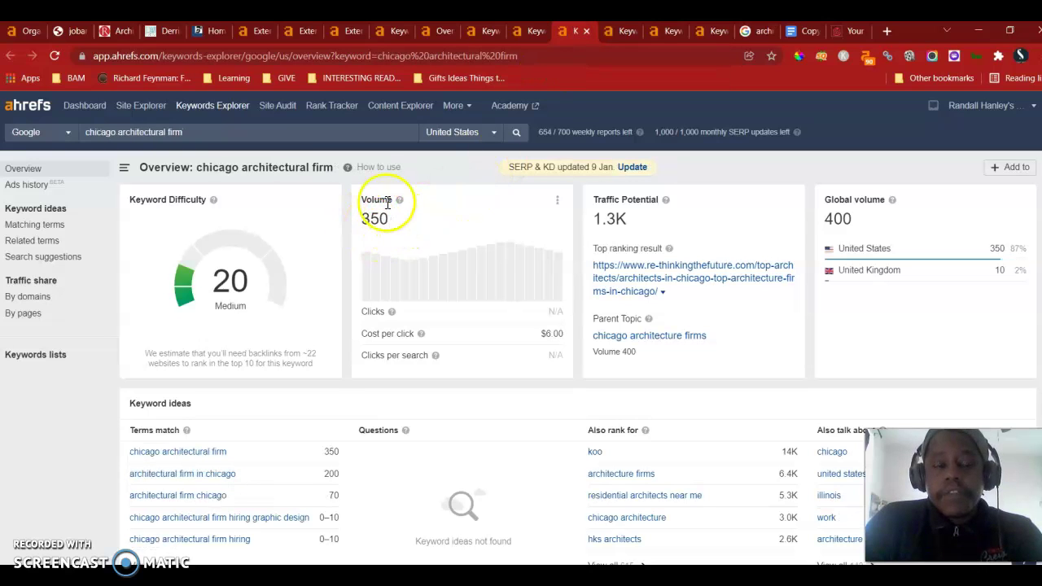
click(520, 32)
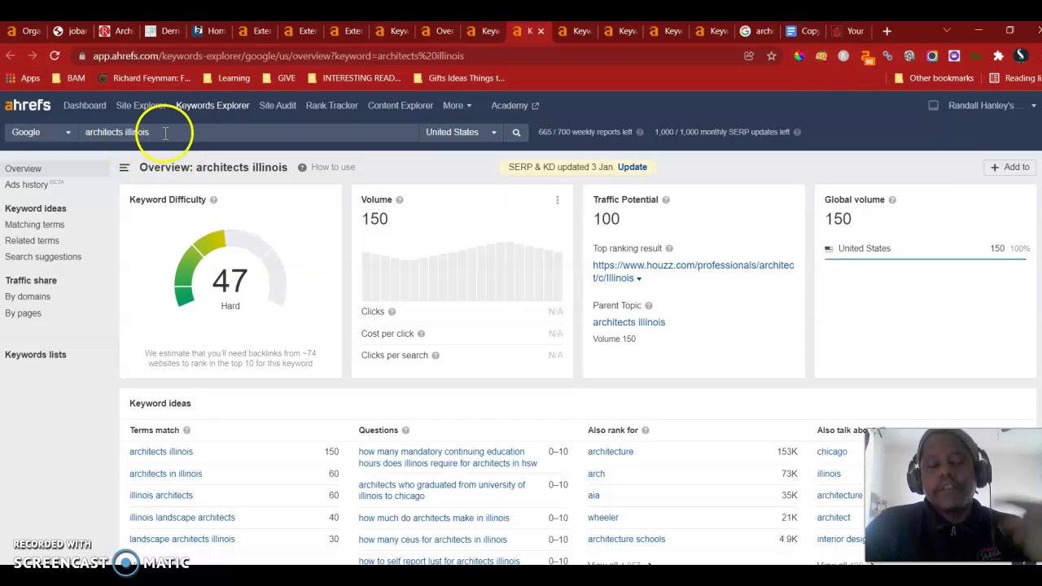
Recheck the Chicago and Illinois firm keyword overviews against the content of the sher-bergstrom.com homepage.
click(579, 33)
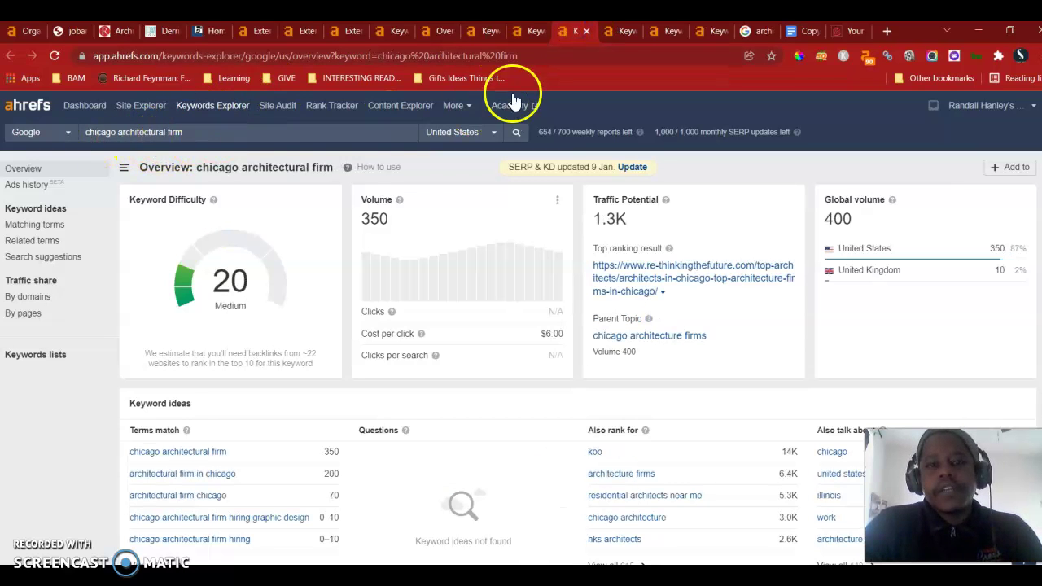
click(613, 29)
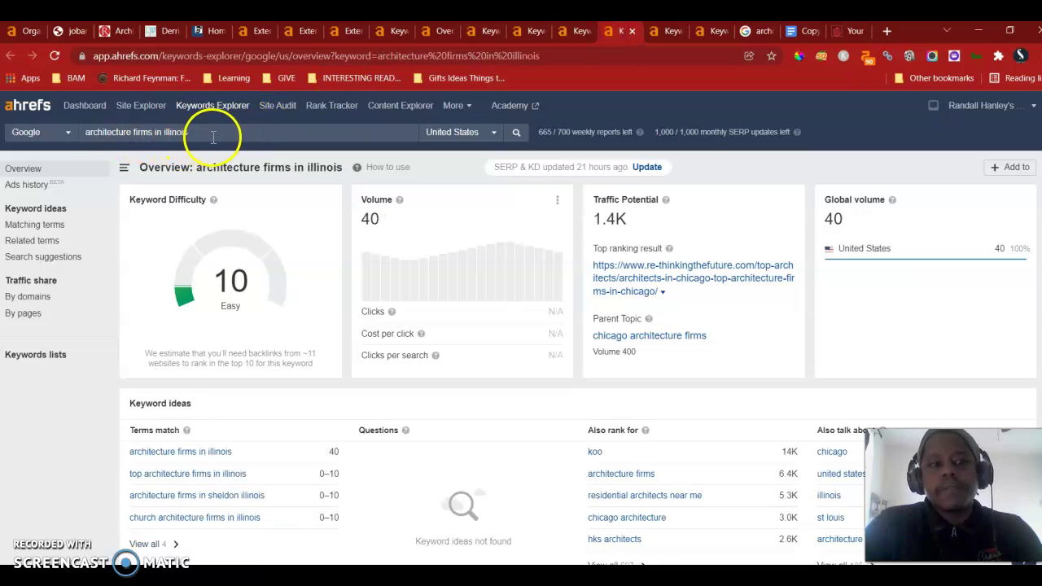
click(659, 32)
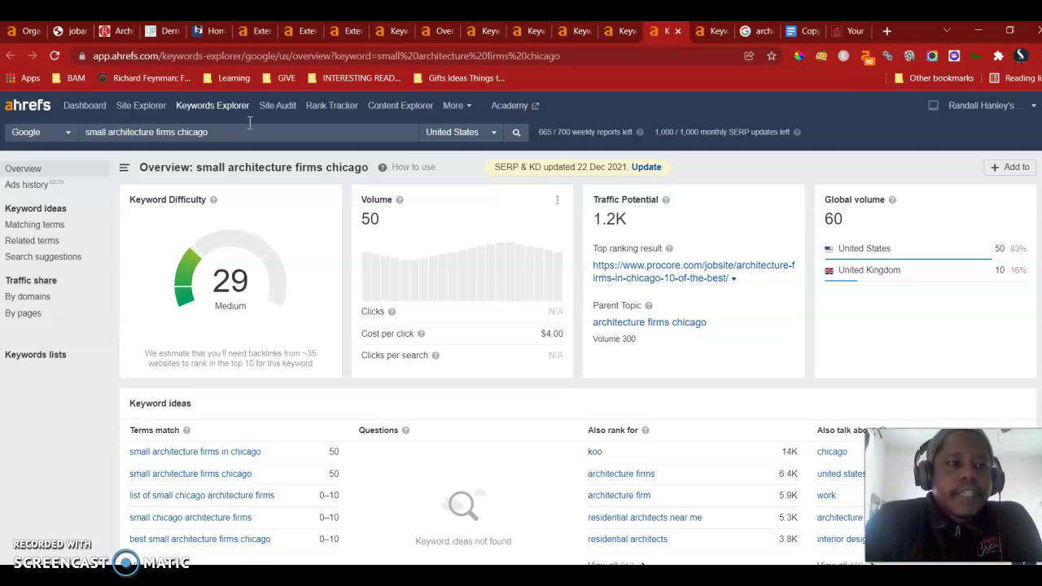
click(73, 36)
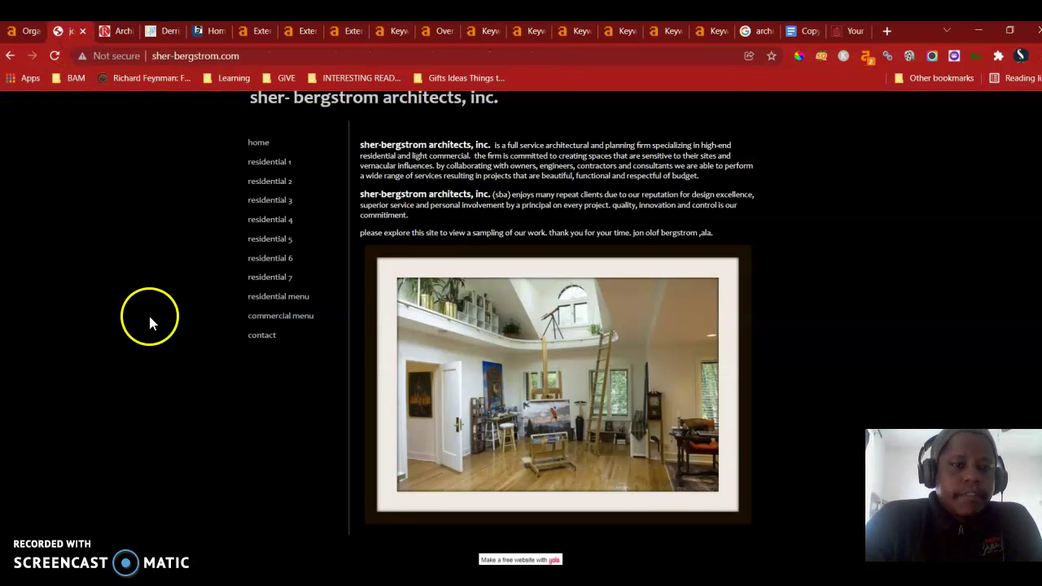